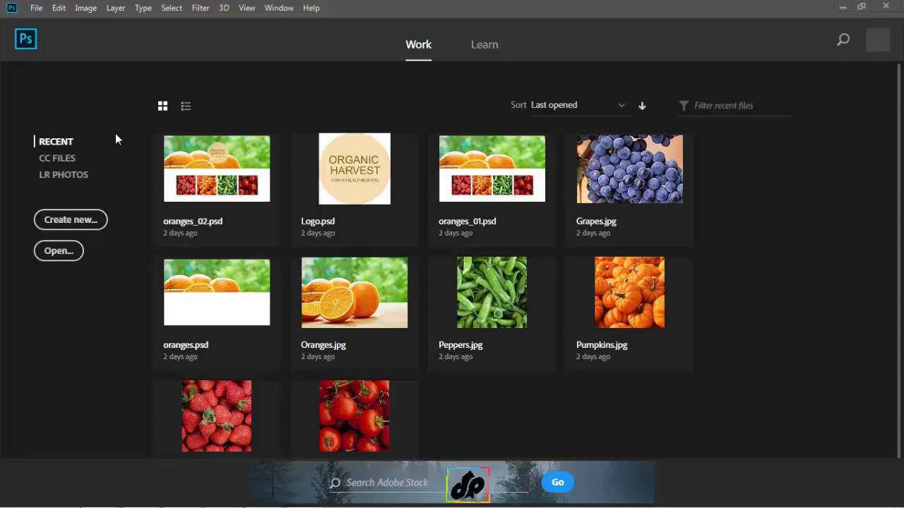
# Create a new document from the Photo Default Photoshop Size preset (7 x 5 inches).
pyautogui.click(81, 221)
pyautogui.click(272, 56)
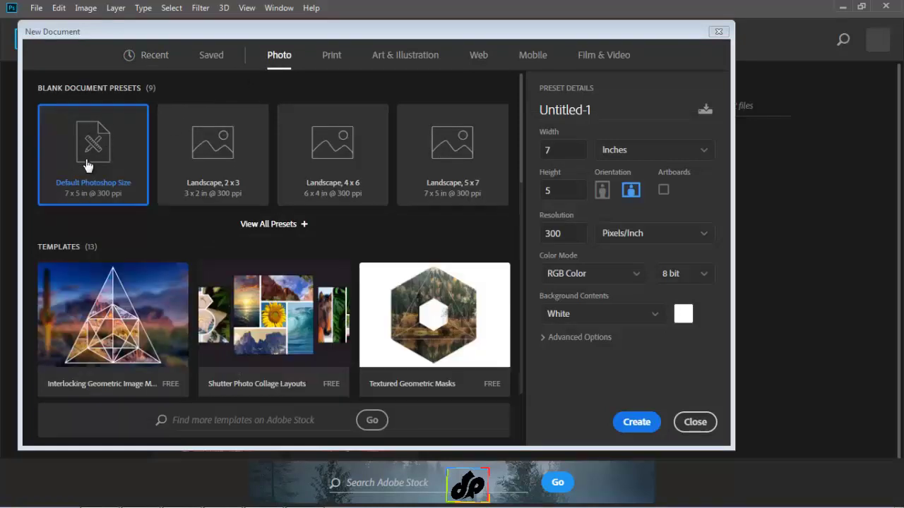
pyautogui.doubleClick(84, 149)
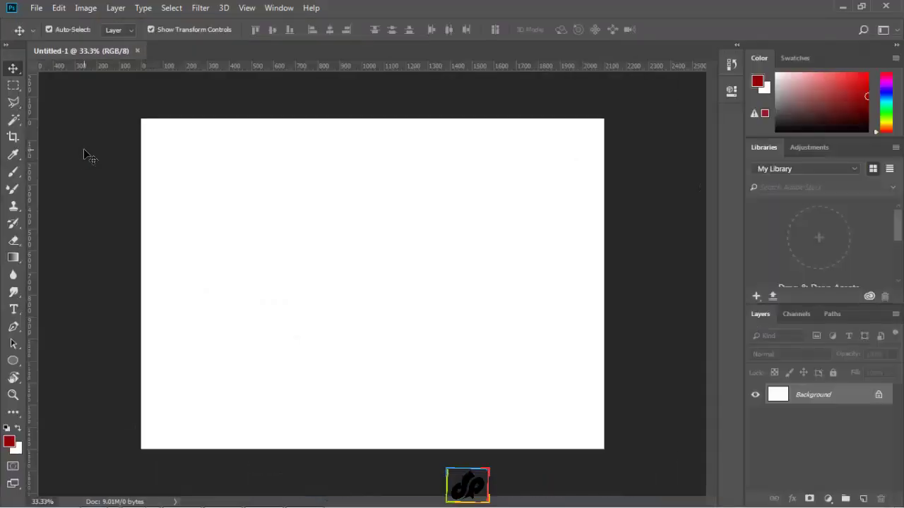
# Switch to full-screen mode, fit the canvas on screen, and pan the view left.
pyautogui.press('f')
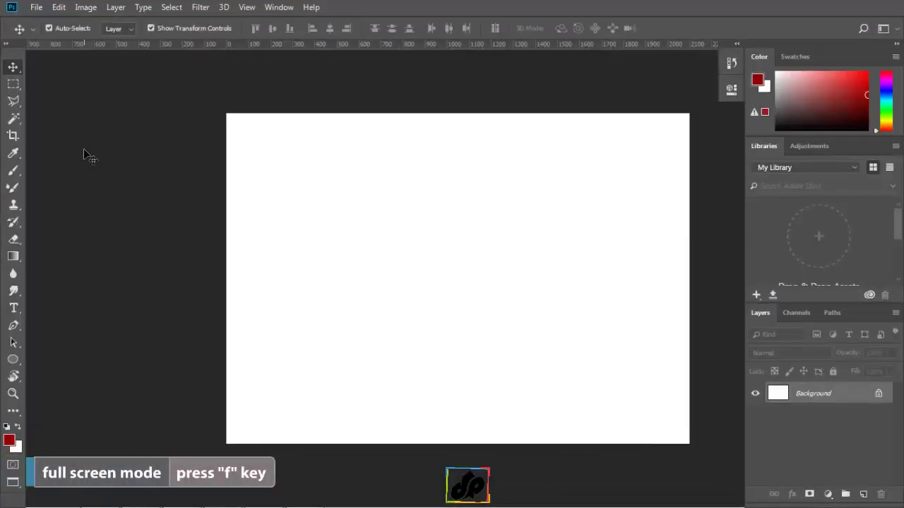
pyautogui.press('ctrl')
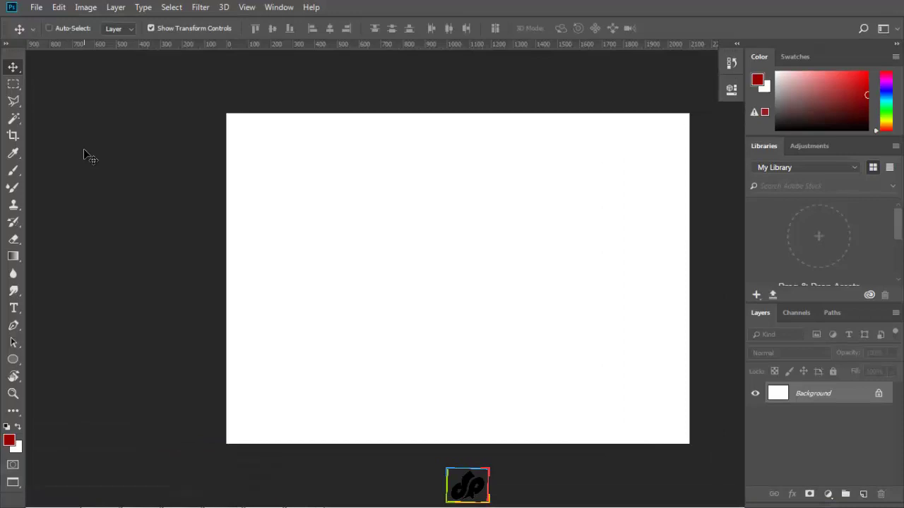
pyautogui.hotkey('ctrl', '0')
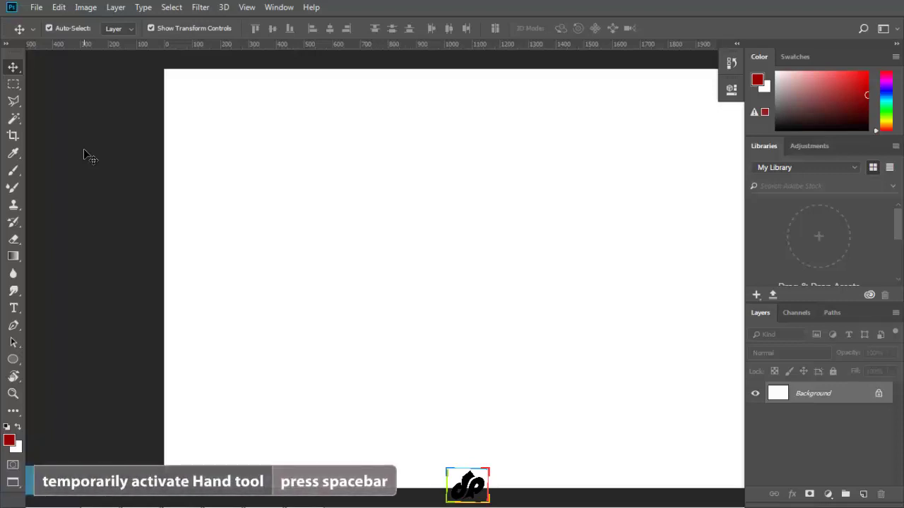
pyautogui.press('space')
pyautogui.moveTo(448, 192); pyautogui.dragTo(367, 195)
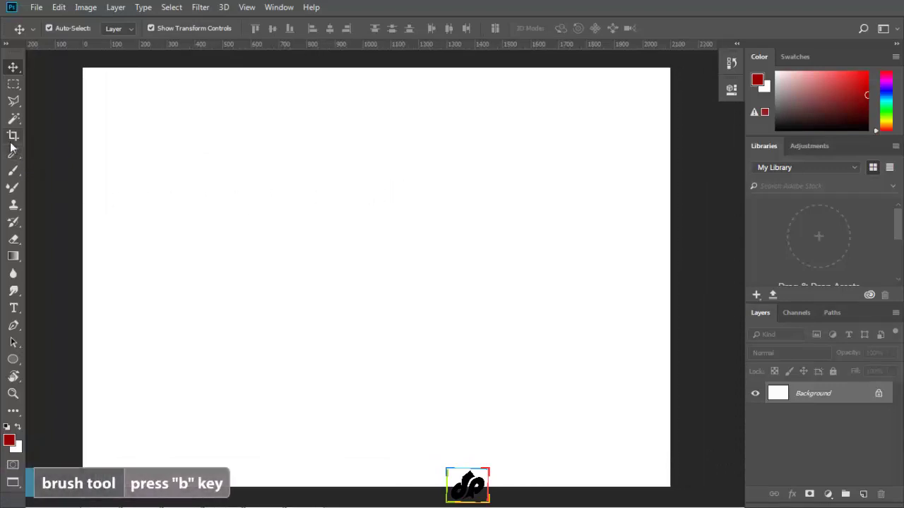
# Select the Brush tool and reset it to default settings with Reset Tool.
pyautogui.press('b')
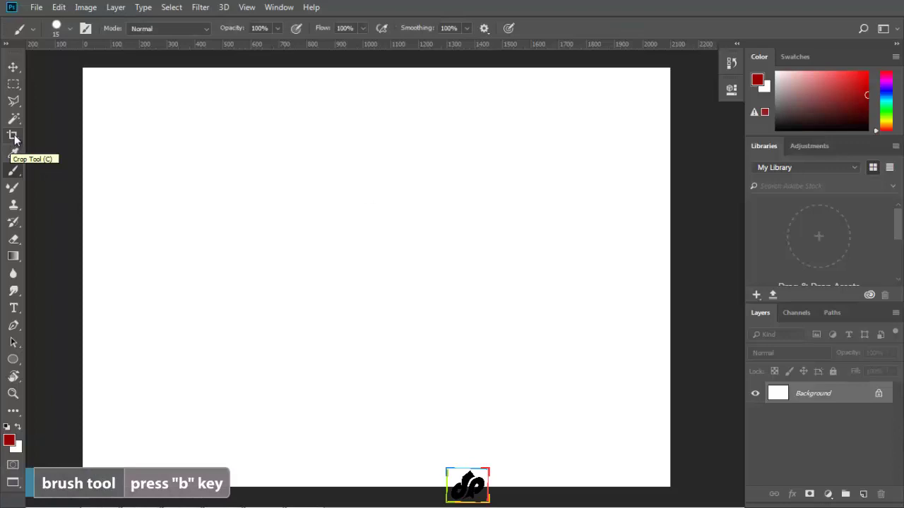
pyautogui.rightClick(19, 32)
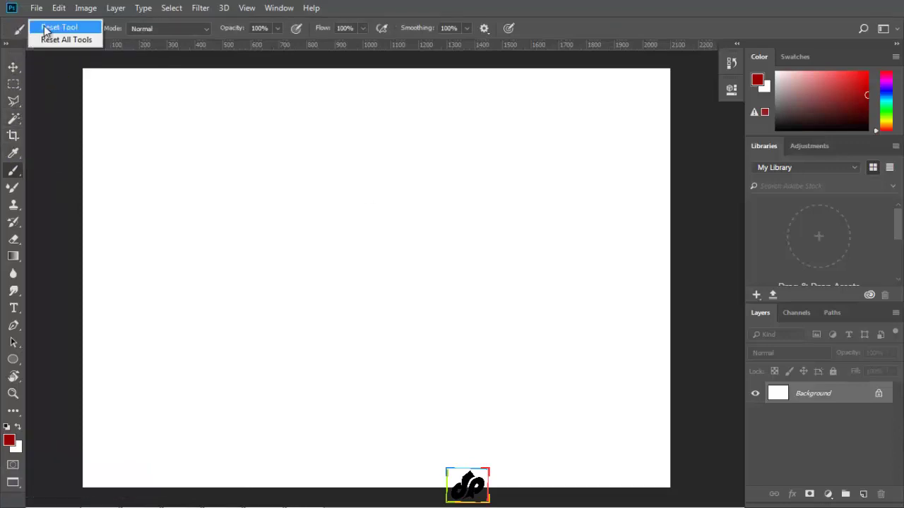
pyautogui.click(45, 28)
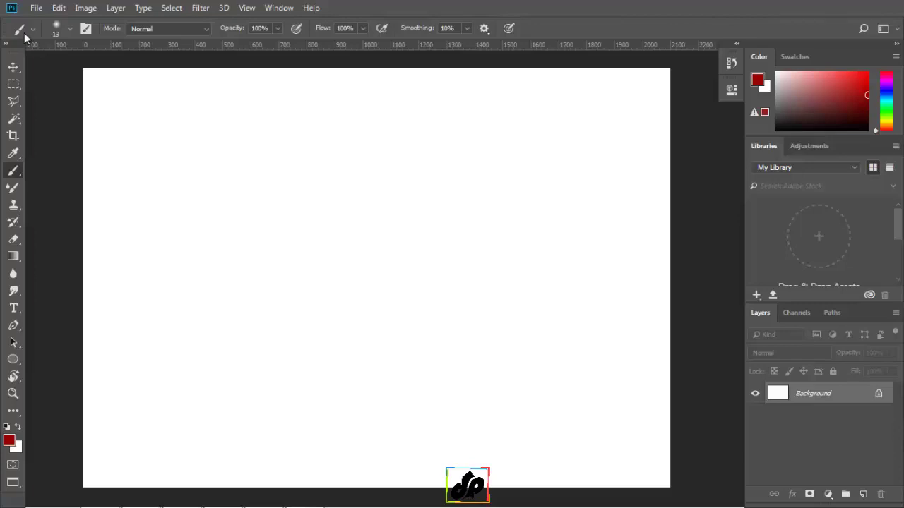
# Set the brush to a 73 px Soft Round preset at 0% hardness with a flattened elliptical tip.
pyautogui.click(69, 29)
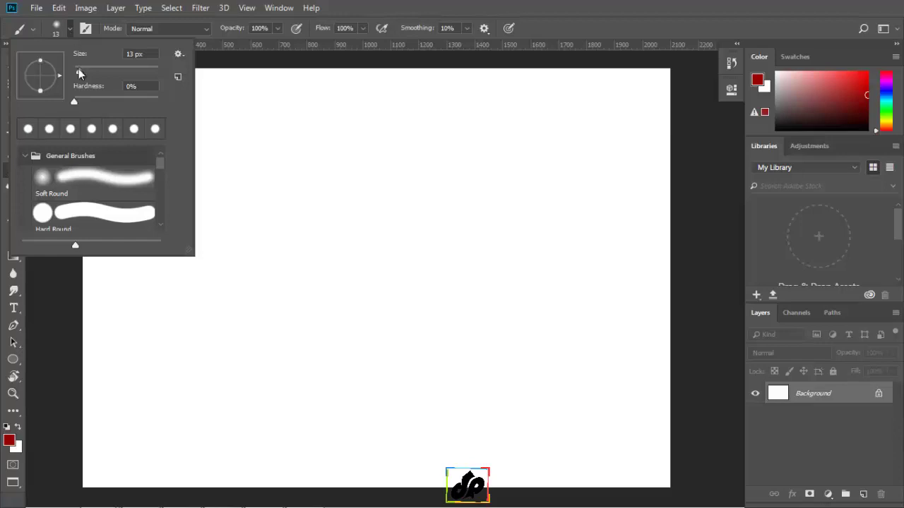
pyautogui.moveTo(79, 69); pyautogui.dragTo(104, 70)
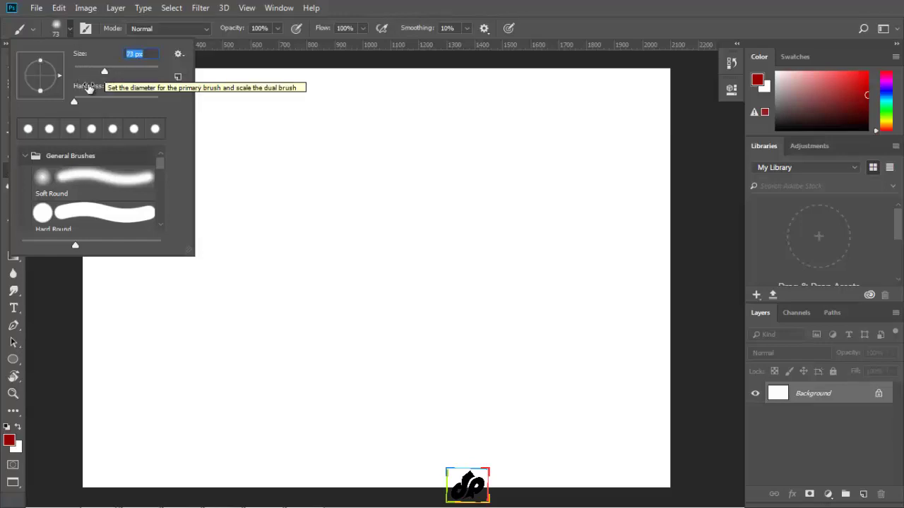
pyautogui.moveTo(74, 103)
pyautogui.mouseDown()
pyautogui.moveTo(104, 102)
pyautogui.moveTo(88, 104)
pyautogui.mouseUp()
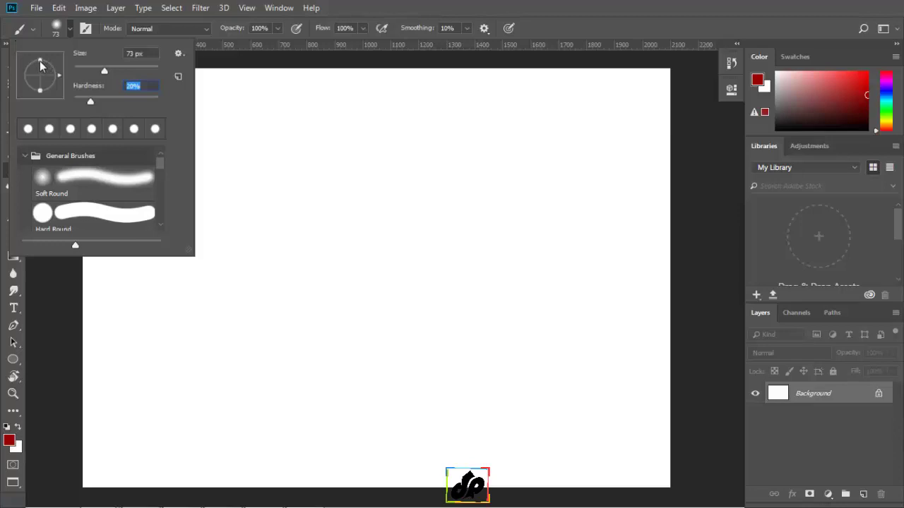
pyautogui.moveTo(40, 61); pyautogui.dragTo(51, 63)
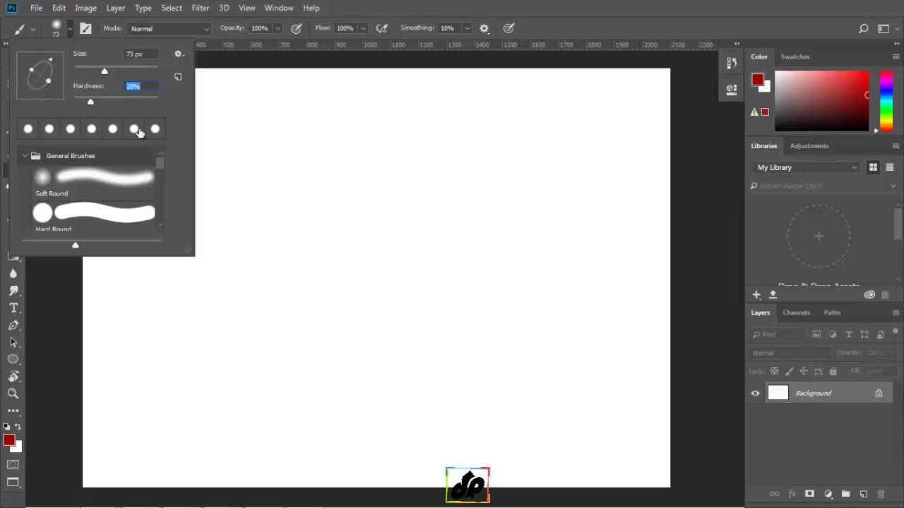
pyautogui.click(26, 156)
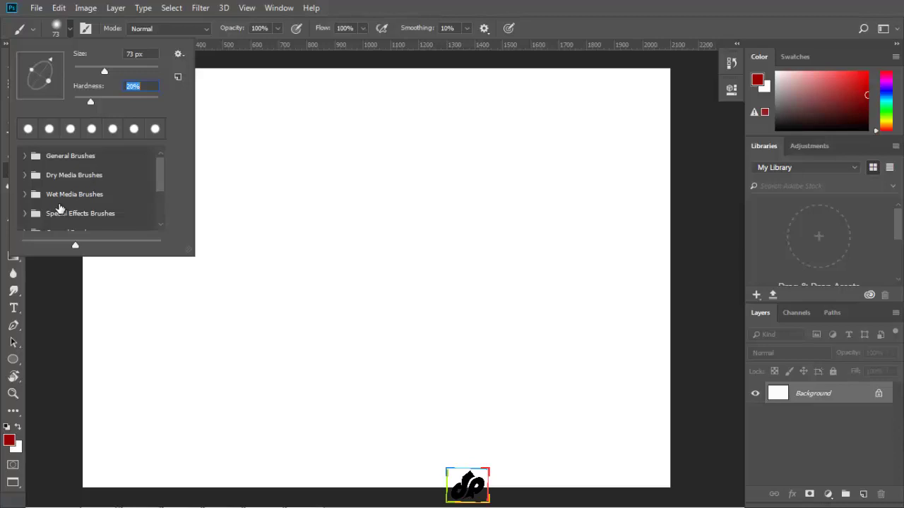
pyautogui.click(25, 156)
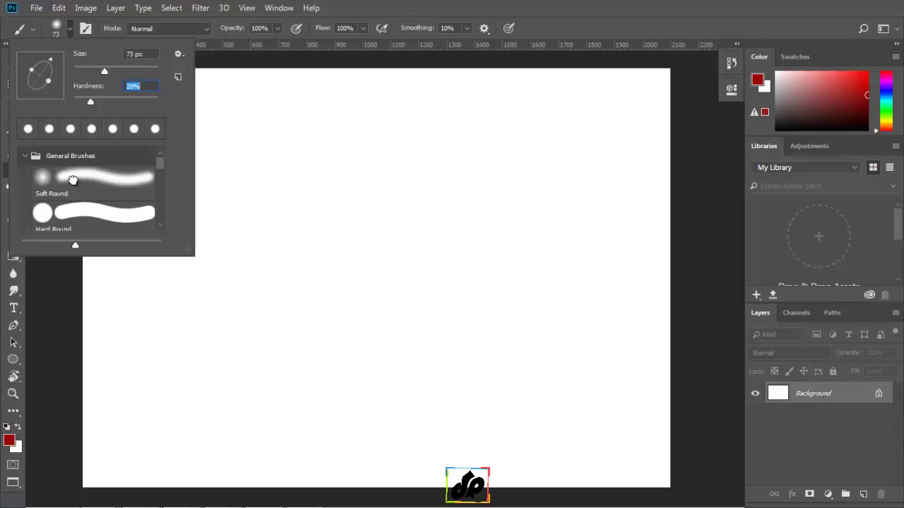
pyautogui.click(74, 183)
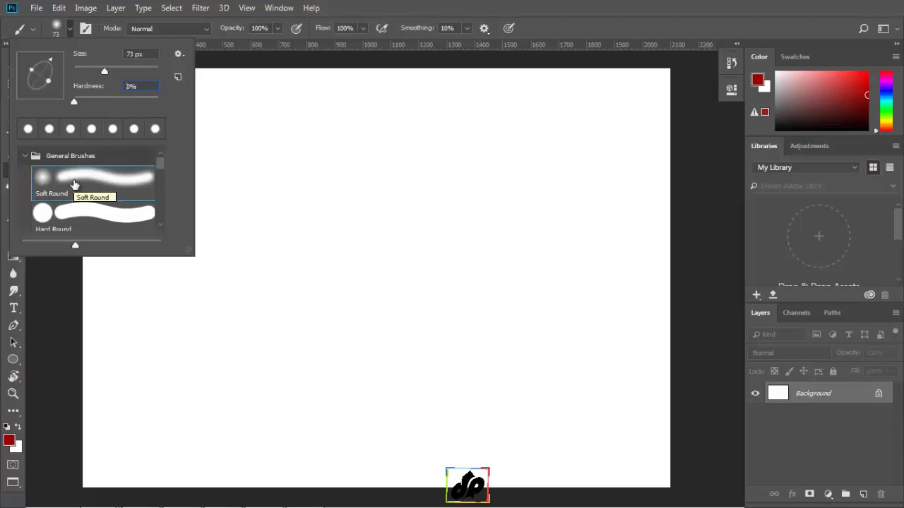
pyautogui.press('Return')
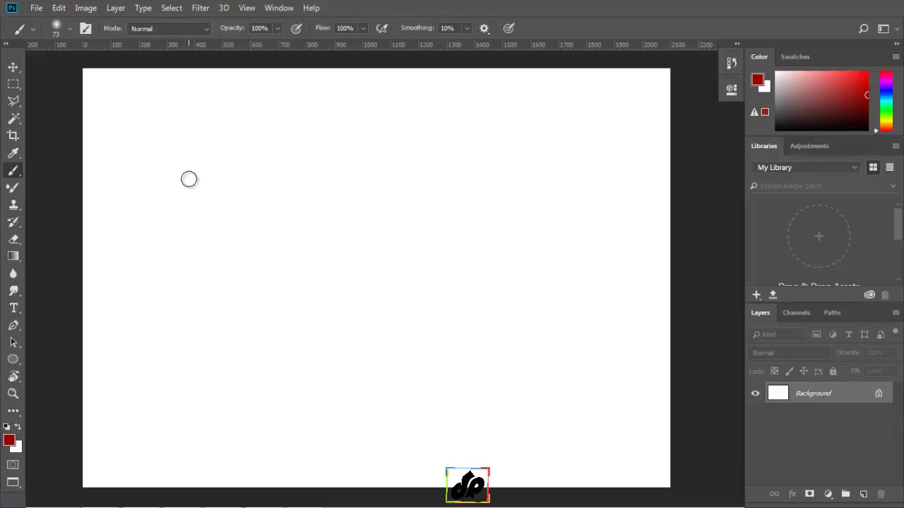
# Resize the brush with the bracket keys and adjust hardness, ending at 175 px.
pyautogui.press(']')
pyautogui.press(']')
pyautogui.press(']')
pyautogui.press(']')
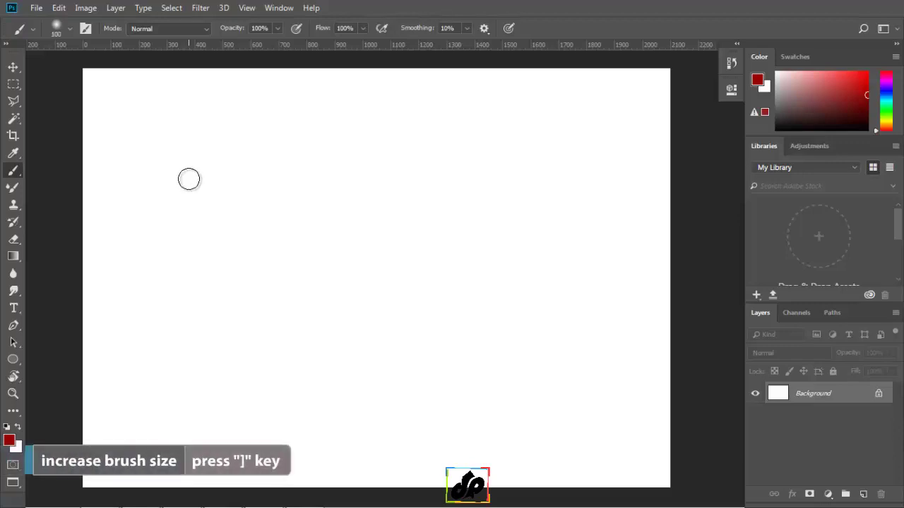
pyautogui.press(']')
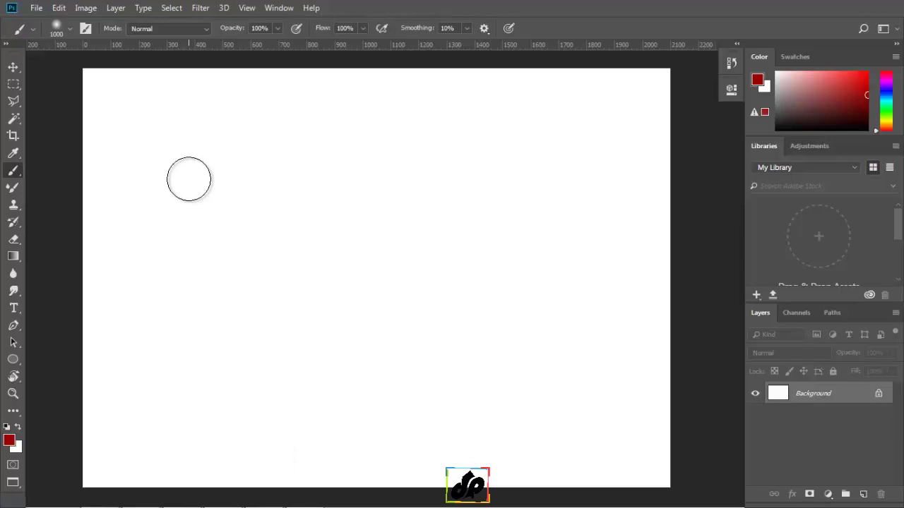
pyautogui.press(']')
pyautogui.press(']')
pyautogui.press(']')
pyautogui.press(']')
pyautogui.press(']')
pyautogui.press(']')
pyautogui.press(']')
pyautogui.press(']')
pyautogui.press(']')
pyautogui.press(']')
pyautogui.press(']')
pyautogui.press(']')
pyautogui.press(']')
pyautogui.press(']')
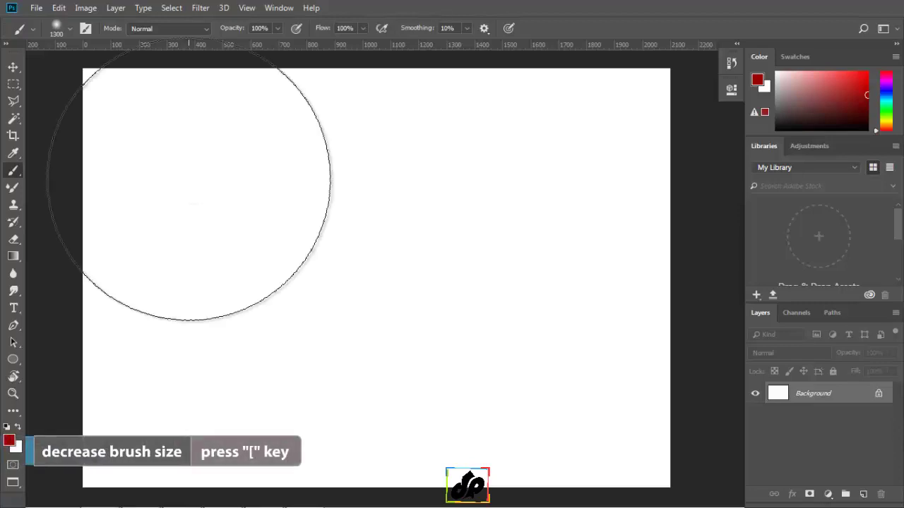
pyautogui.press('[')
pyautogui.press('[')
pyautogui.press('[')
pyautogui.press('[')
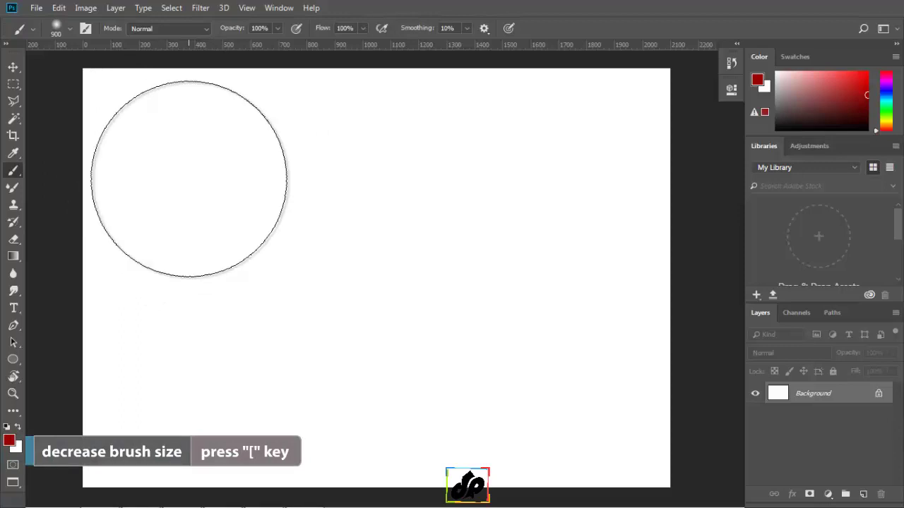
pyautogui.press('[')
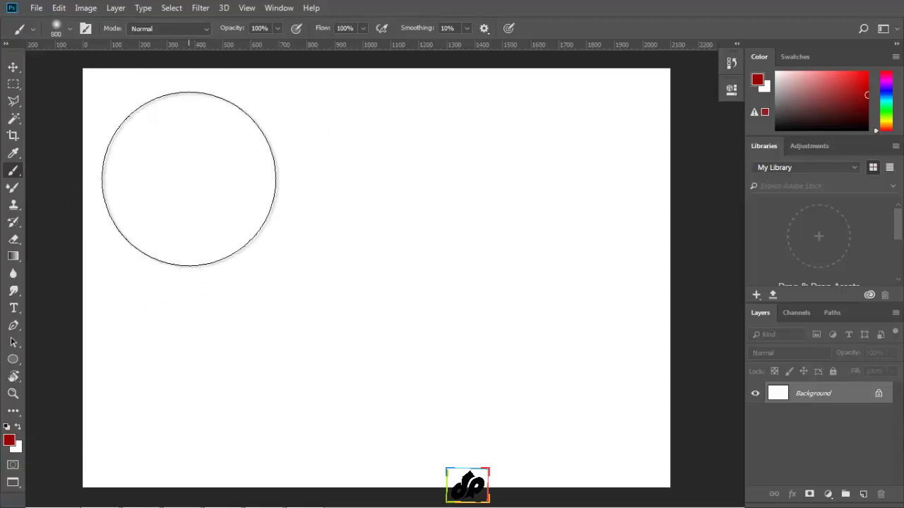
pyautogui.press('[')
pyautogui.press('[')
pyautogui.press('[')
pyautogui.press('[')
pyautogui.press('[')
pyautogui.press('[')
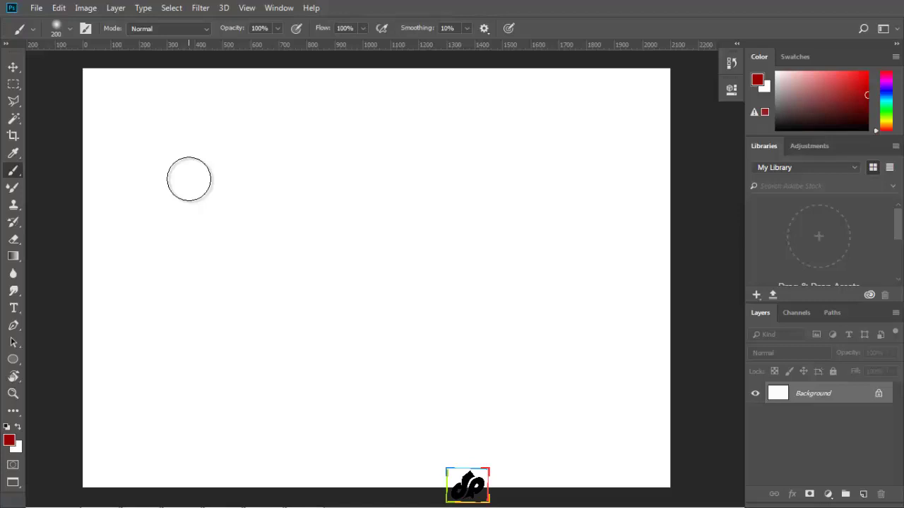
pyautogui.press('[')
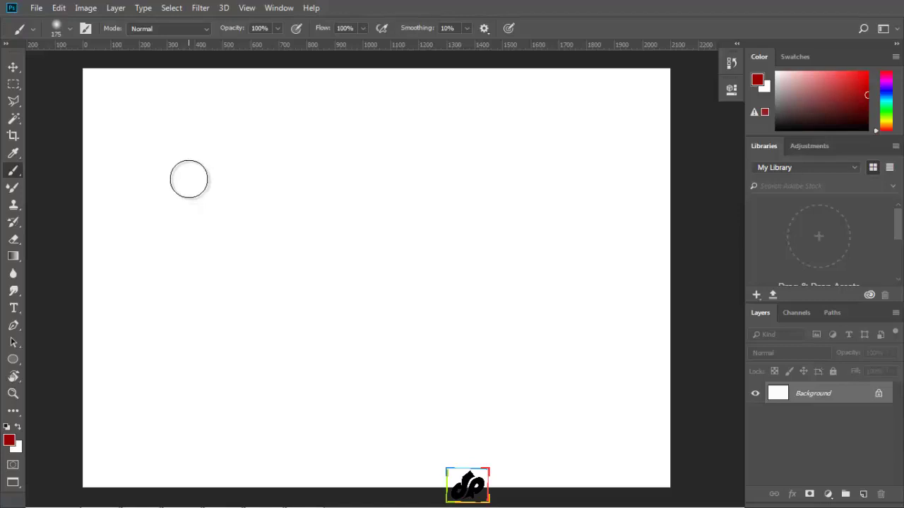
pyautogui.hotkey('shift', ']')
pyautogui.hotkey('shift', ']')
pyautogui.hotkey('shift', ']')
pyautogui.hotkey('shift', ']')
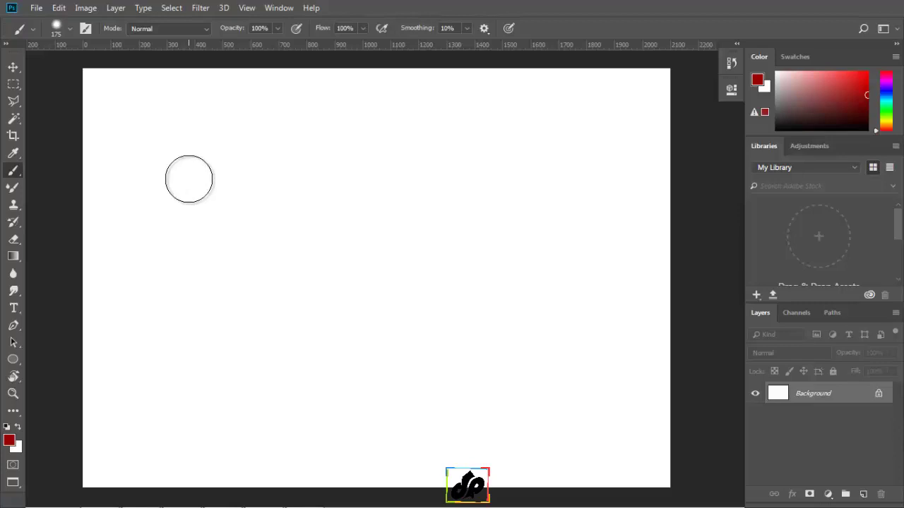
pyautogui.hotkey('shift', '[')
pyautogui.hotkey('shift', '[')
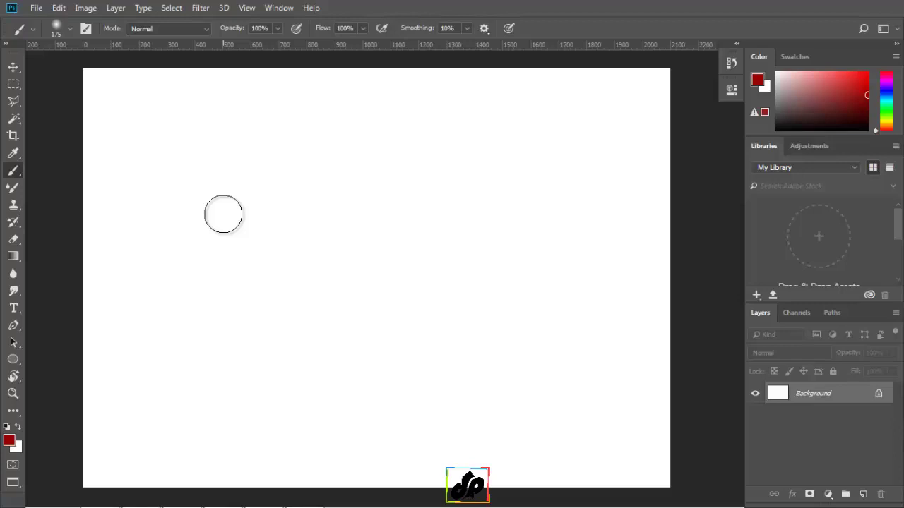
# Resize the brush on the canvas with Ctrl+Alt right-drag to 95 px at 0% hardness.
pyautogui.keyDown('ctrl'); pyautogui.keyDown('alt'); pyautogui.rightClick(223, 214); pyautogui.keyUp('alt'); pyautogui.keyUp('ctrl')
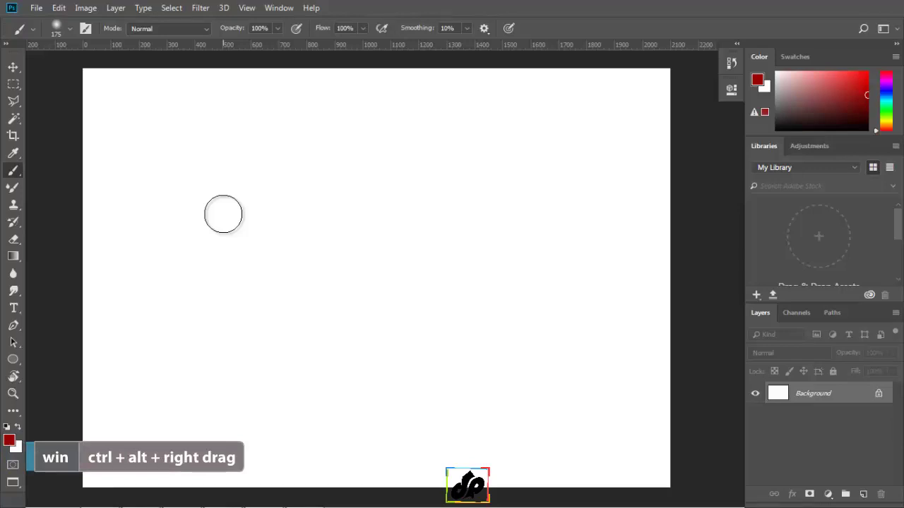
pyautogui.keyDown('ctrl'); pyautogui.keyDown('alt'); pyautogui.rightClick(268, 228); pyautogui.keyUp('alt'); pyautogui.keyUp('ctrl')
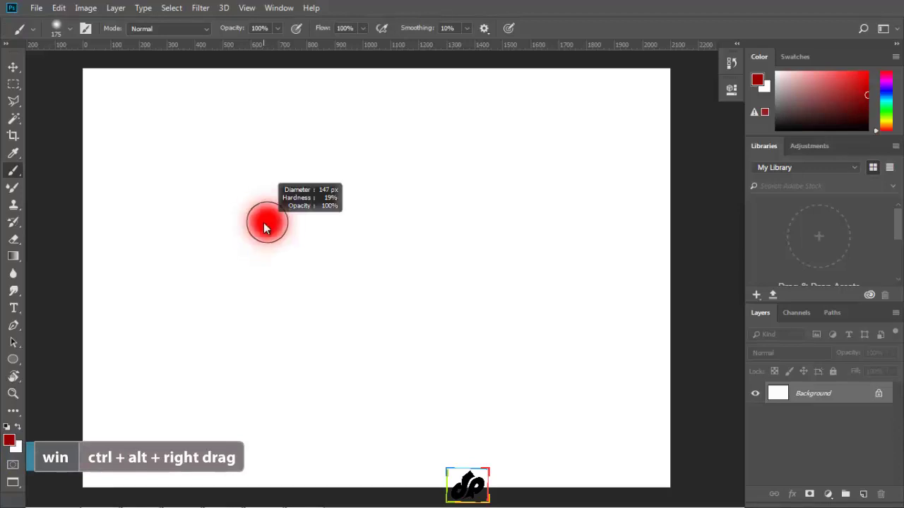
pyautogui.moveTo(264, 224)
pyautogui.mouseDown()
pyautogui.moveTo(246, 225)
pyautogui.moveTo(258, 234)
pyautogui.moveTo(416, 219)
pyautogui.moveTo(320, 238)
pyautogui.moveTo(303, 432)
pyautogui.moveTo(321, 161)
pyautogui.mouseUp()
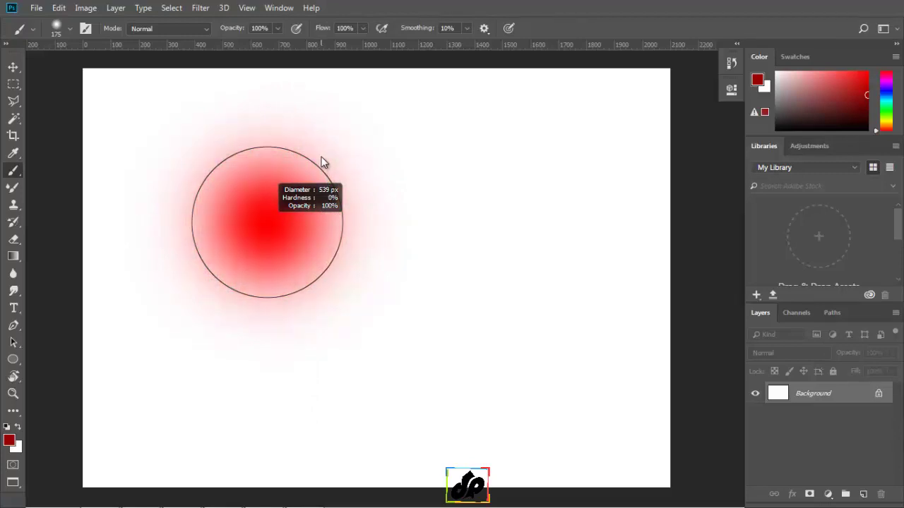
pyautogui.moveTo(321, 162); pyautogui.dragTo(257, 157)
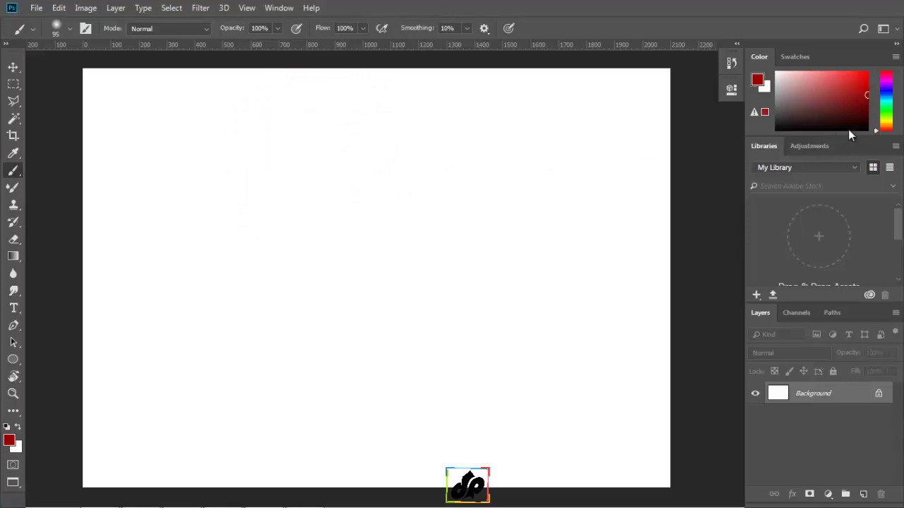
# Switch the Color panel to HSB sliders and set the foreground to muted blue (H 211, S 42, B 71).
pyautogui.click(896, 58)
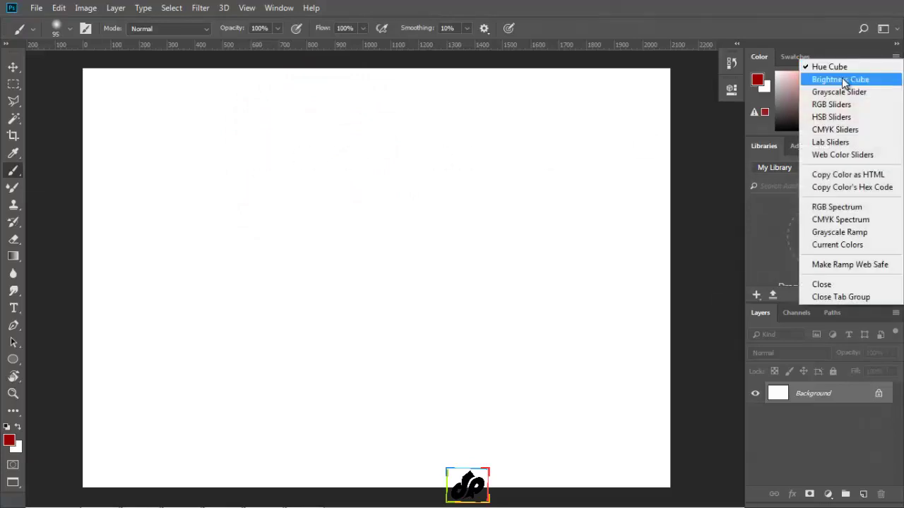
pyautogui.click(830, 117)
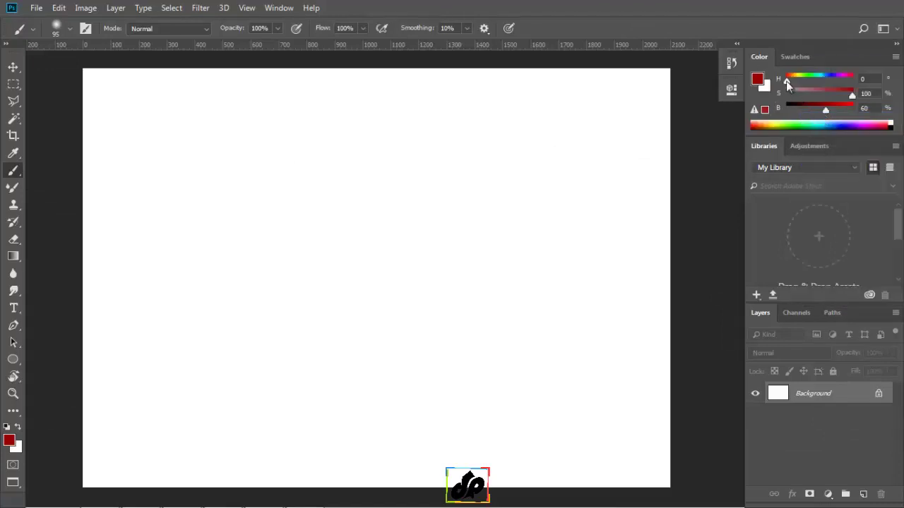
pyautogui.moveTo(786, 81); pyautogui.dragTo(833, 111)
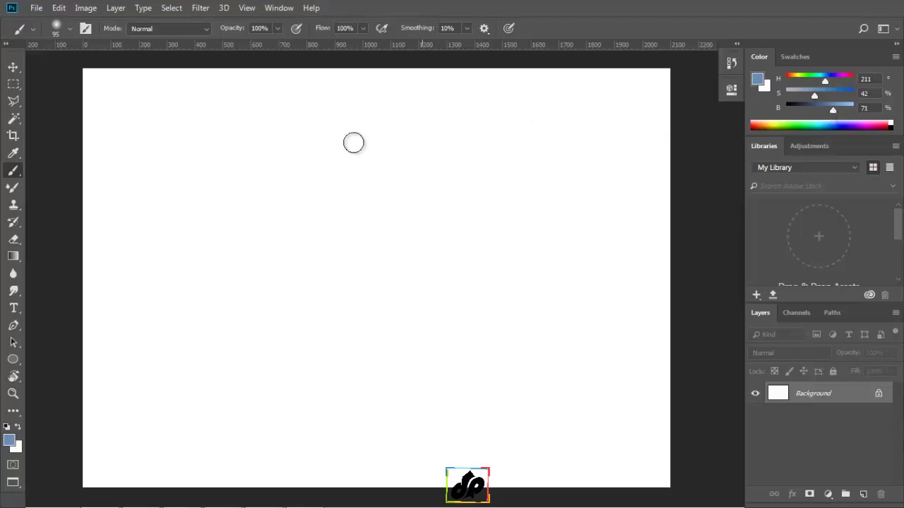
# Paint two wavy blue strokes across the top, turning on the precise crosshair for the second.
pyautogui.click(133, 109)
pyautogui.moveTo(133, 109)
pyautogui.mouseDown()
pyautogui.moveTo(133, 123)
pyautogui.moveTo(152, 125)
pyautogui.moveTo(170, 109)
pyautogui.moveTo(177, 135)
pyautogui.moveTo(221, 117)
pyautogui.moveTo(222, 141)
pyautogui.moveTo(264, 123)
pyautogui.moveTo(280, 132)
pyautogui.mouseUp()
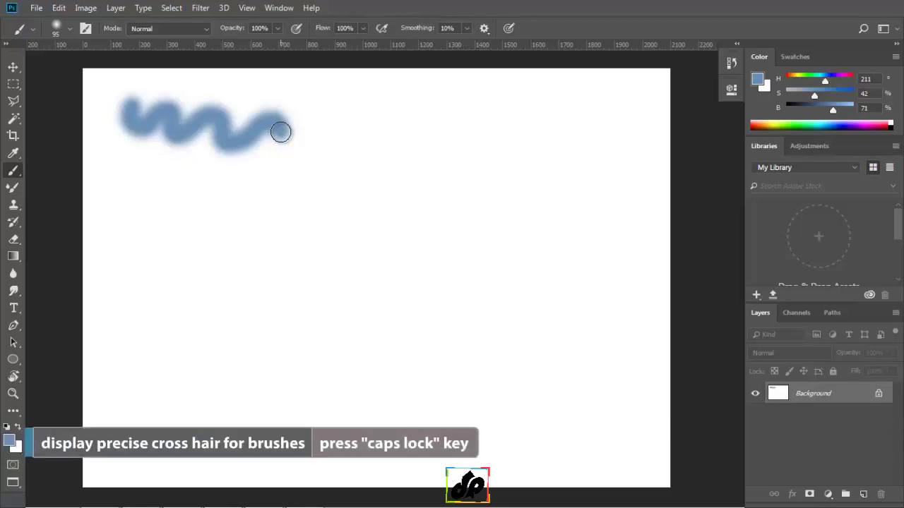
pyautogui.press('capslock')
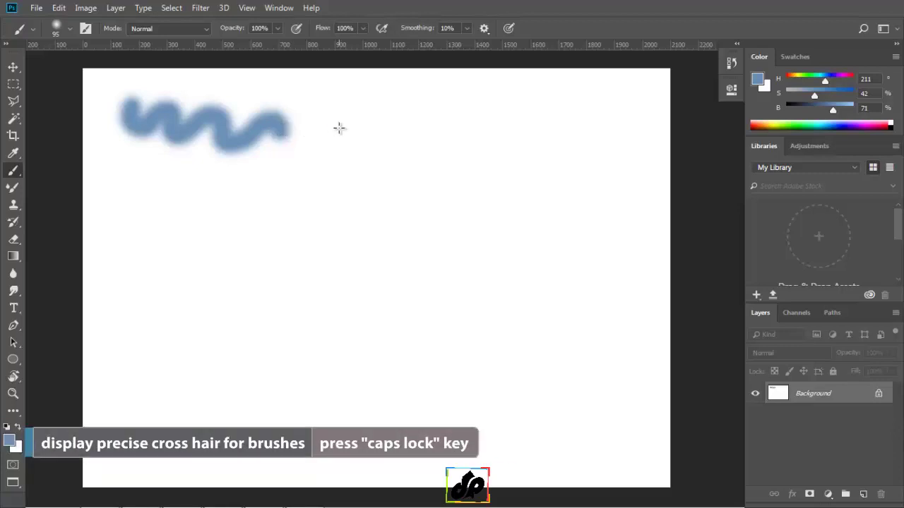
pyautogui.moveTo(346, 131)
pyautogui.mouseDown()
pyautogui.moveTo(382, 117)
pyautogui.moveTo(390, 145)
pyautogui.moveTo(431, 118)
pyautogui.moveTo(437, 149)
pyautogui.moveTo(463, 143)
pyautogui.moveTo(475, 124)
pyautogui.mouseUp()
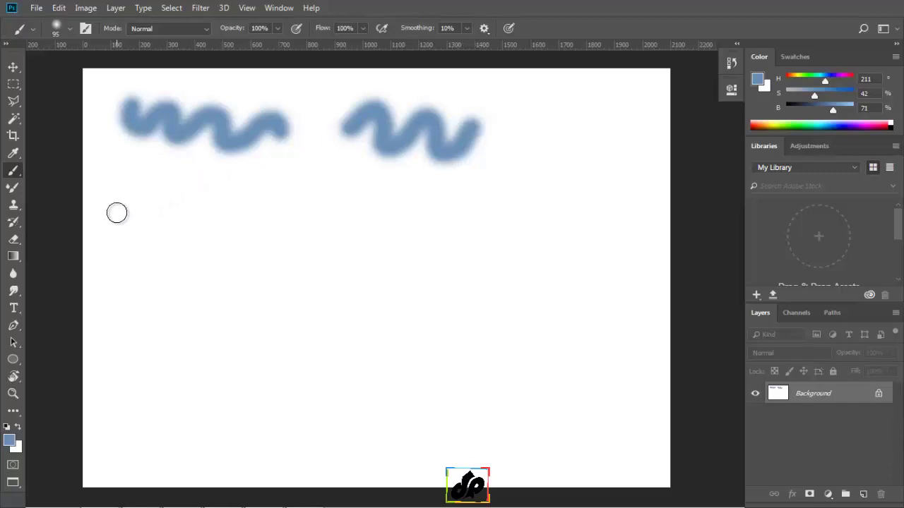
# Paint a straight horizontal stroke below the squiggles and a straight vertical one down the right side.
pyautogui.click(117, 212)
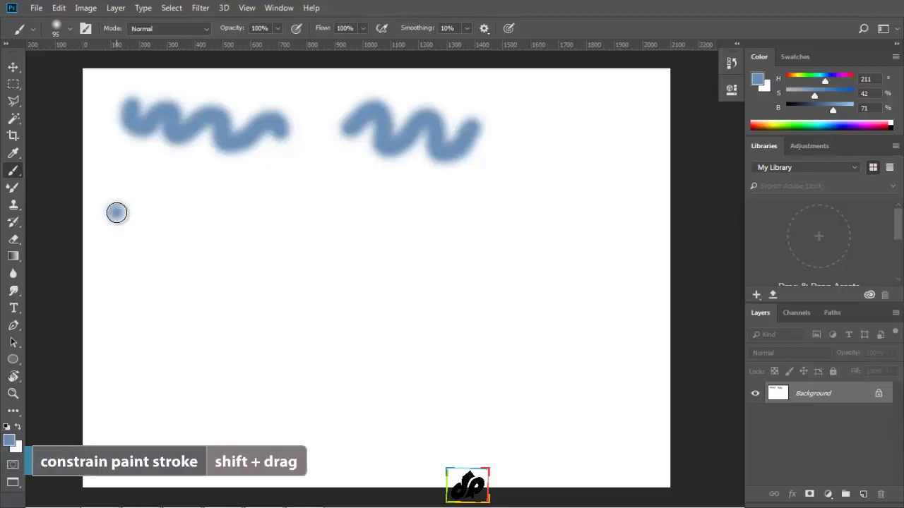
pyautogui.moveTo(117, 212); pyautogui.dragTo(570, 206)
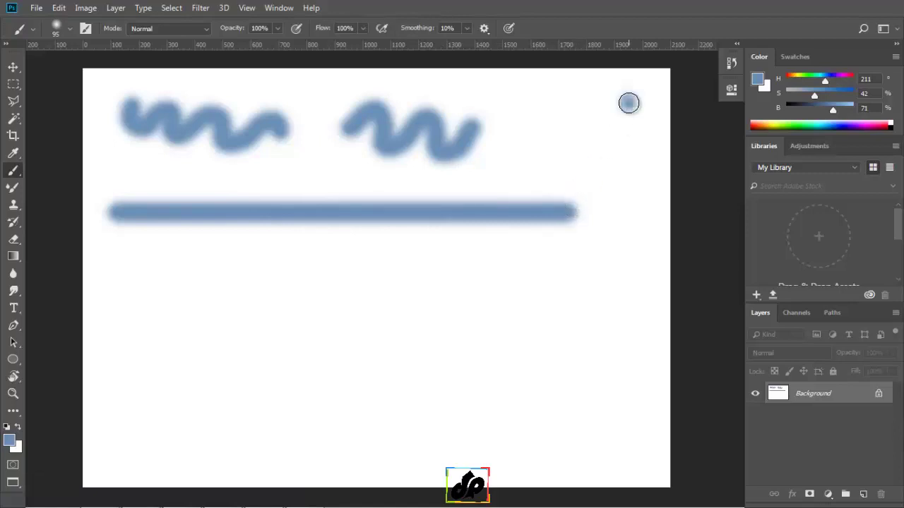
pyautogui.moveTo(628, 103); pyautogui.dragTo(642, 452)
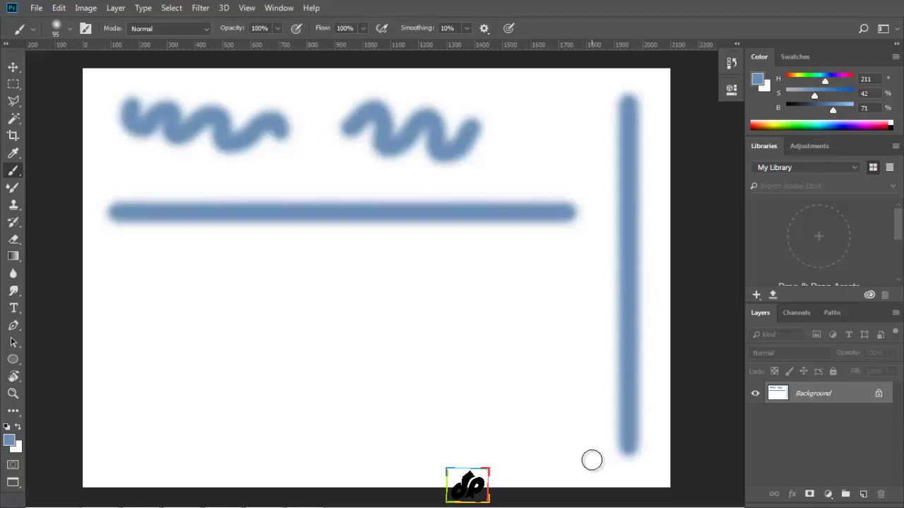
# Paint a zigzag of eight connected straight blue lines across the lower canvas using Shift-click.
pyautogui.click(112, 262)
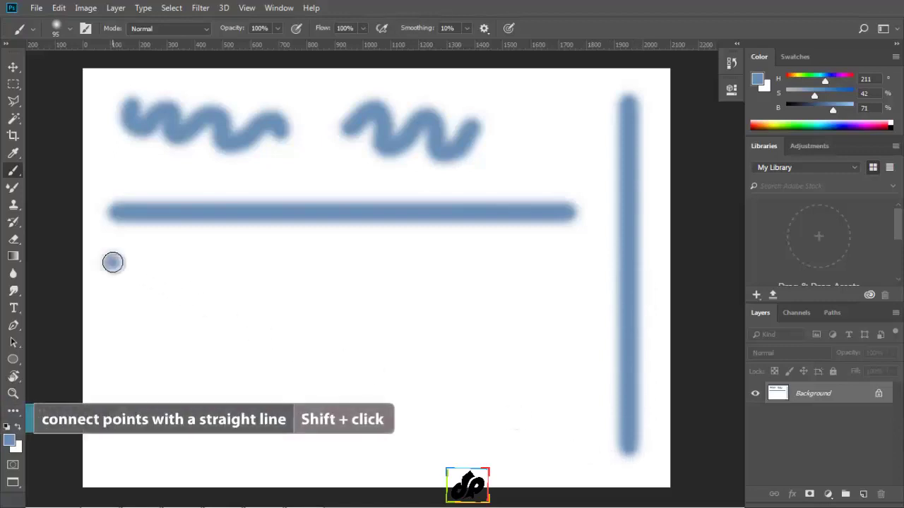
pyautogui.keyDown('shift'); pyautogui.click(179, 455); pyautogui.keyUp('shift')
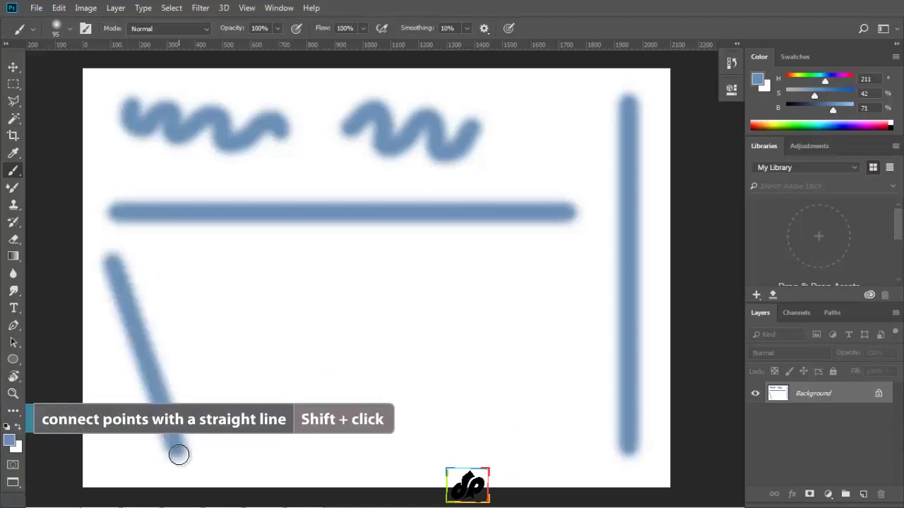
pyautogui.keyDown('shift'); pyautogui.click(233, 261); pyautogui.keyUp('shift')
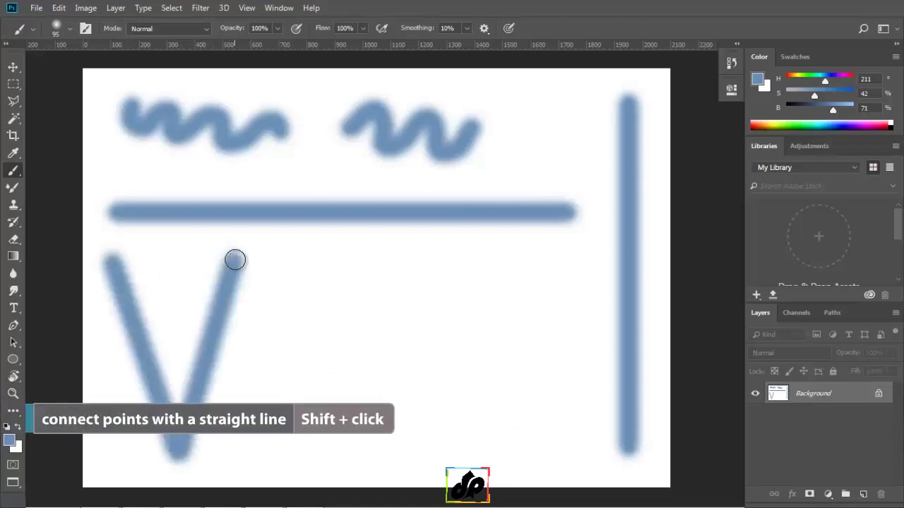
pyautogui.keyDown('shift'); pyautogui.click(301, 448); pyautogui.keyUp('shift')
pyautogui.keyDown('shift'); pyautogui.click(346, 263); pyautogui.keyUp('shift')
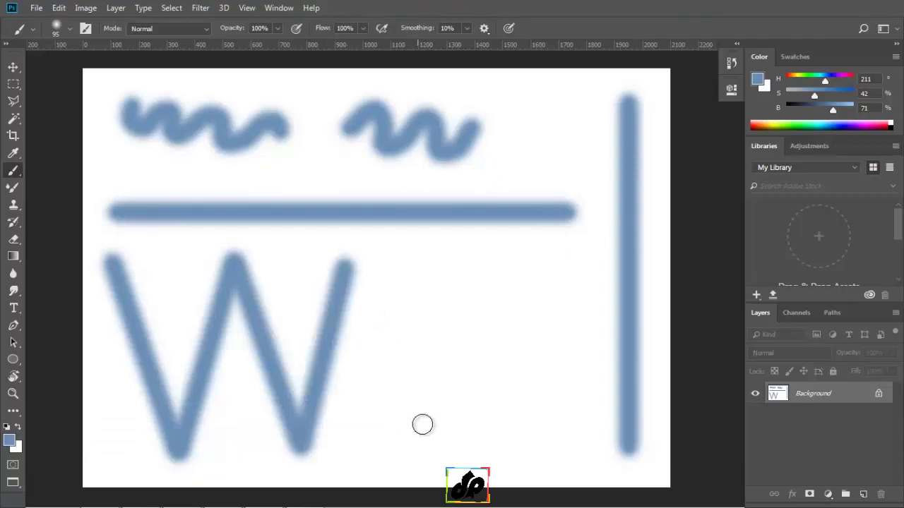
pyautogui.keyDown('shift'); pyautogui.click(432, 436); pyautogui.keyUp('shift')
pyautogui.keyDown('shift'); pyautogui.click(491, 261); pyautogui.keyUp('shift')
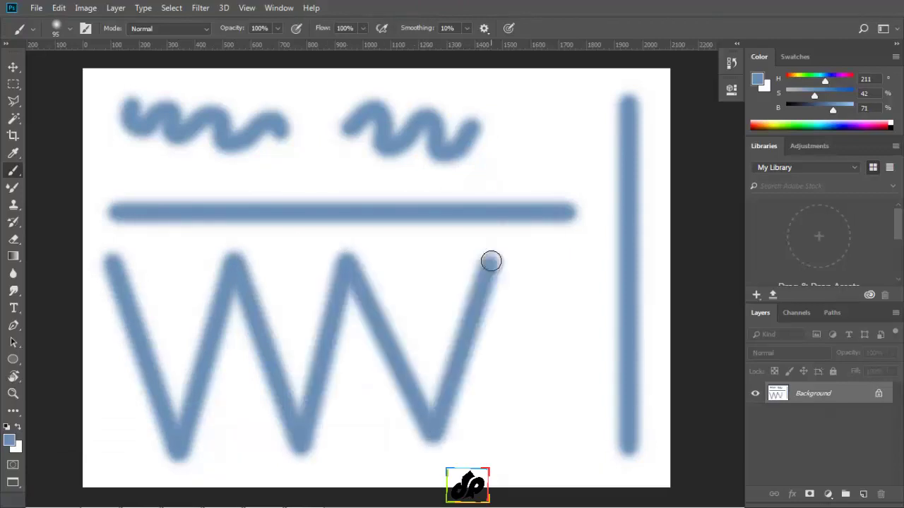
pyautogui.keyDown('shift'); pyautogui.click(545, 428); pyautogui.keyUp('shift')
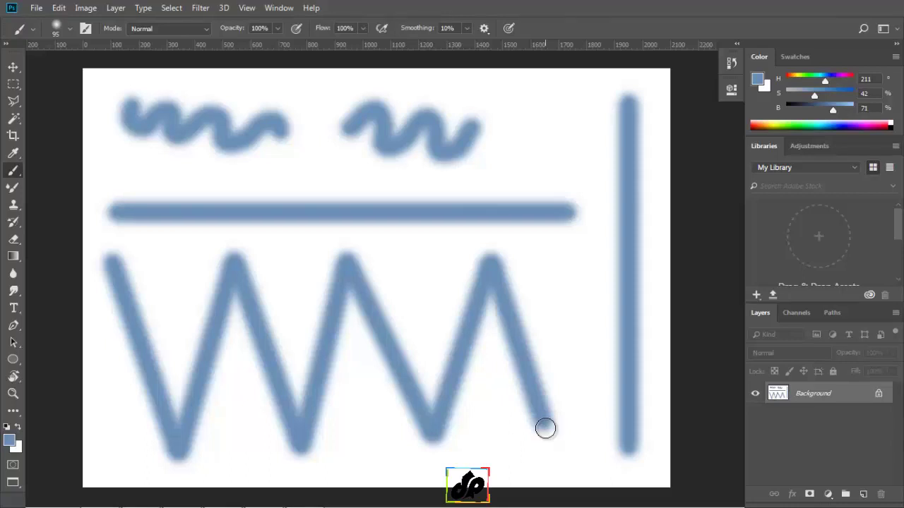
# Fill the whole canvas with white using Edit > Fill to clear the strokes.
pyautogui.click(60, 10)
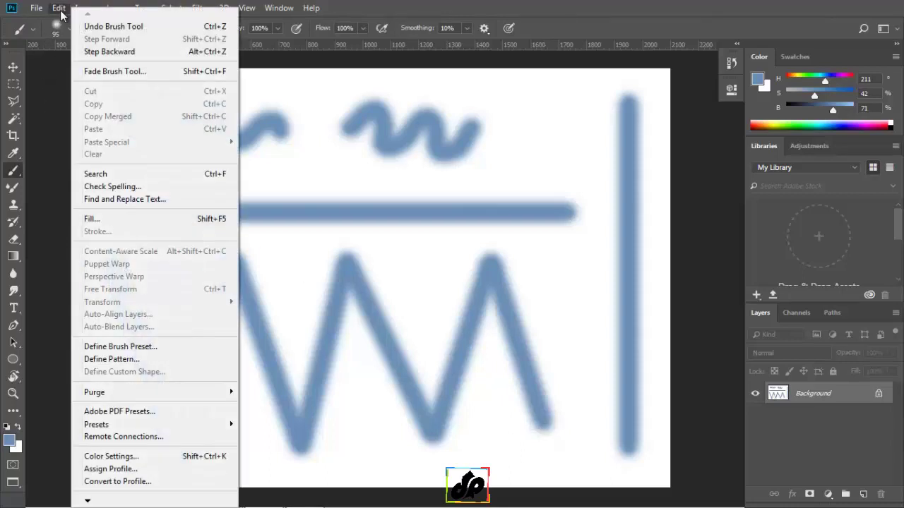
pyautogui.click(133, 219)
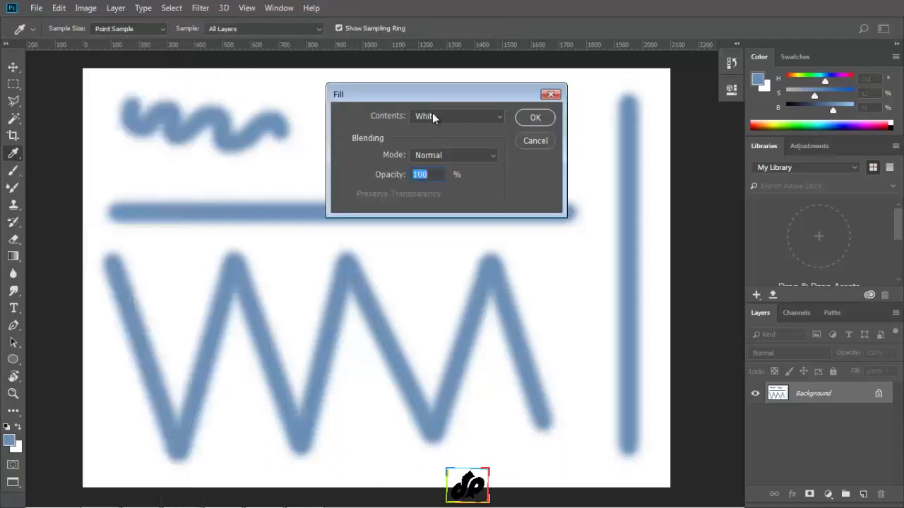
pyautogui.click(532, 117)
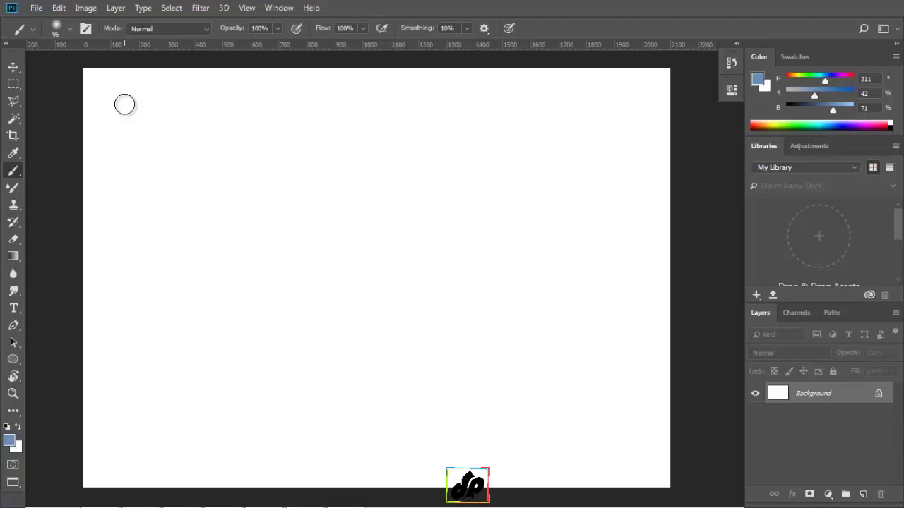
# Paint a short soft blue scribble in the top-left corner of the canvas.
pyautogui.moveTo(124, 104)
pyautogui.mouseDown()
pyautogui.moveTo(164, 112)
pyautogui.moveTo(174, 132)
pyautogui.moveTo(177, 115)
pyautogui.moveTo(166, 121)
pyautogui.moveTo(167, 108)
pyautogui.moveTo(144, 90)
pyautogui.moveTo(135, 92)
pyautogui.moveTo(154, 132)
pyautogui.moveTo(171, 137)
pyautogui.moveTo(123, 141)
pyautogui.moveTo(127, 120)
pyautogui.moveTo(113, 113)
pyautogui.moveTo(138, 104)
pyautogui.mouseUp()
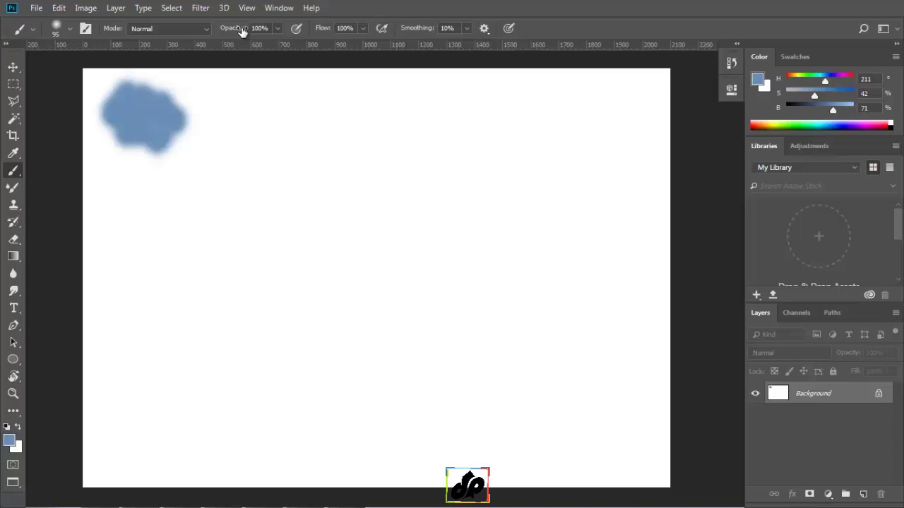
pyautogui.moveTo(238, 32)
pyautogui.mouseDown()
pyautogui.moveTo(200, 32)
pyautogui.moveTo(226, 32)
pyautogui.mouseUp()
pyautogui.click(242, 32)
pyautogui.write('70')
pyautogui.press('Return')
pyautogui.click(278, 28)
pyautogui.moveTo(280, 44); pyautogui.dragTo(277, 47)
pyautogui.press('Return')
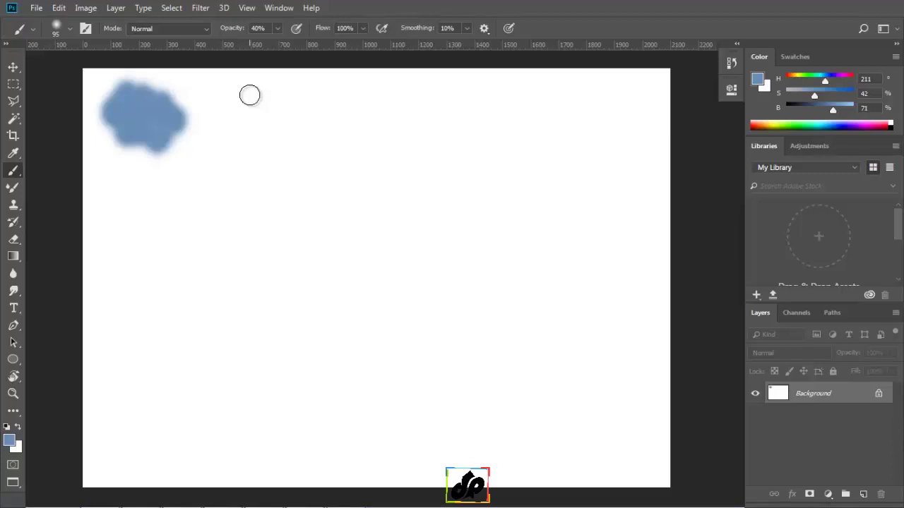
pyautogui.press('5')
pyautogui.press('6')
pyautogui.press('7')
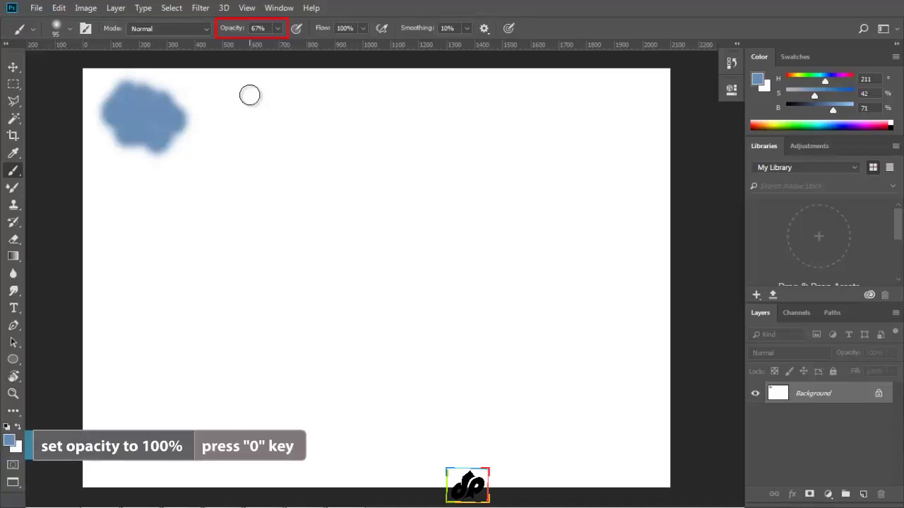
pyautogui.press('0')
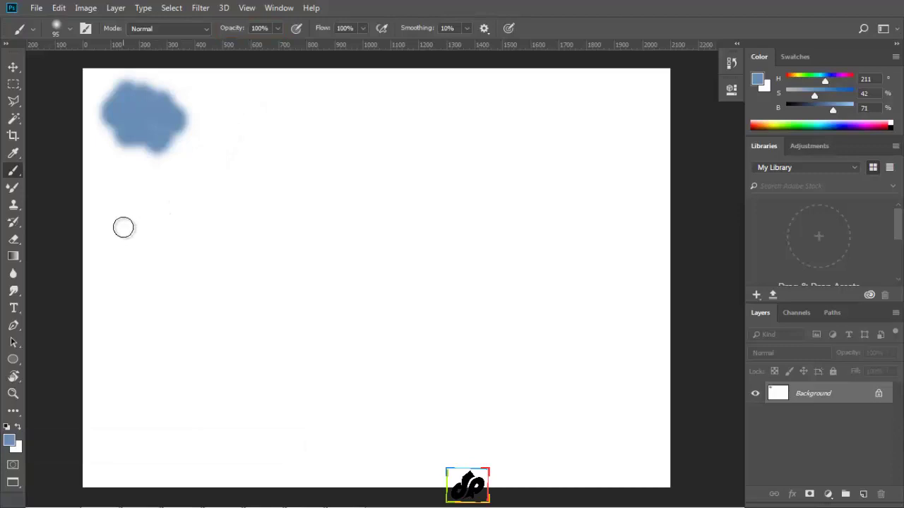
# At 50% opacity, paint three overlapping faint strokes below the blob, then restore 100% opacity.
pyautogui.press('5')
pyautogui.moveTo(101, 208)
pyautogui.mouseDown()
pyautogui.moveTo(138, 206)
pyautogui.moveTo(143, 218)
pyautogui.moveTo(199, 228)
pyautogui.mouseUp()
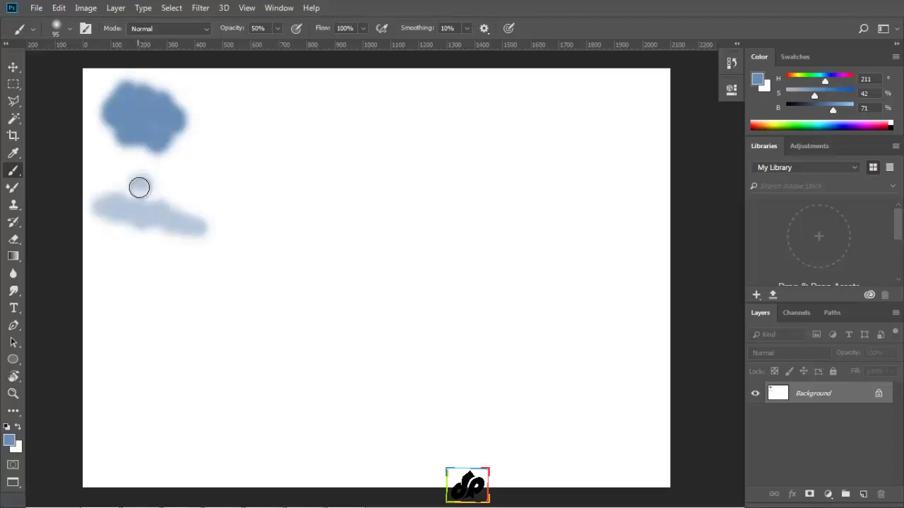
pyautogui.moveTo(139, 188); pyautogui.dragTo(181, 257)
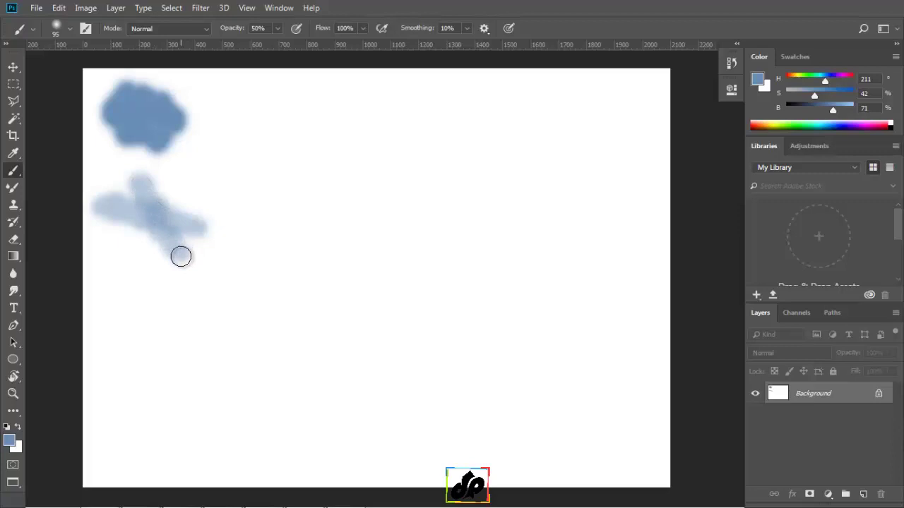
pyautogui.moveTo(115, 194)
pyautogui.mouseDown()
pyautogui.moveTo(206, 219)
pyautogui.moveTo(207, 239)
pyautogui.moveTo(190, 227)
pyautogui.moveTo(178, 231)
pyautogui.moveTo(192, 257)
pyautogui.moveTo(168, 255)
pyautogui.moveTo(182, 256)
pyautogui.moveTo(171, 236)
pyautogui.moveTo(179, 187)
pyautogui.mouseUp()
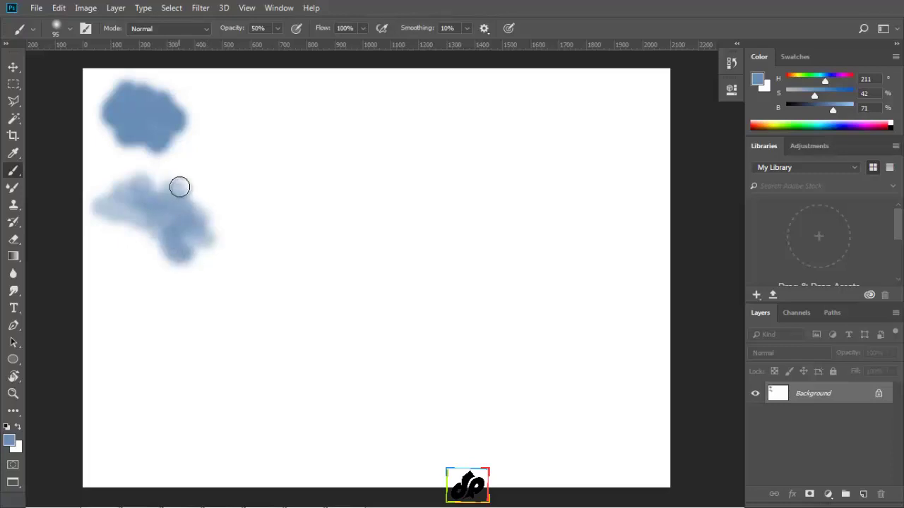
pyautogui.press('0')
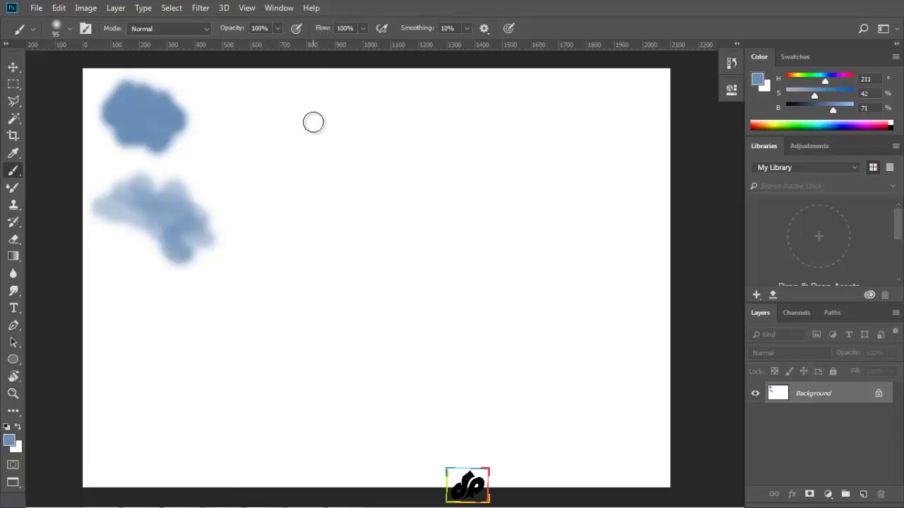
# Build a solid round blue dot at full flow to the right of the blob.
pyautogui.click(285, 157)
pyautogui.moveTo(285, 157)
pyautogui.mouseDown()
pyautogui.moveTo(275, 173)
pyautogui.moveTo(298, 173)
pyautogui.moveTo(283, 161)
pyautogui.moveTo(292, 176)
pyautogui.moveTo(292, 160)
pyautogui.moveTo(276, 174)
pyautogui.moveTo(296, 163)
pyautogui.moveTo(277, 161)
pyautogui.moveTo(289, 176)
pyautogui.moveTo(289, 162)
pyautogui.moveTo(284, 177)
pyautogui.moveTo(291, 166)
pyautogui.mouseUp()
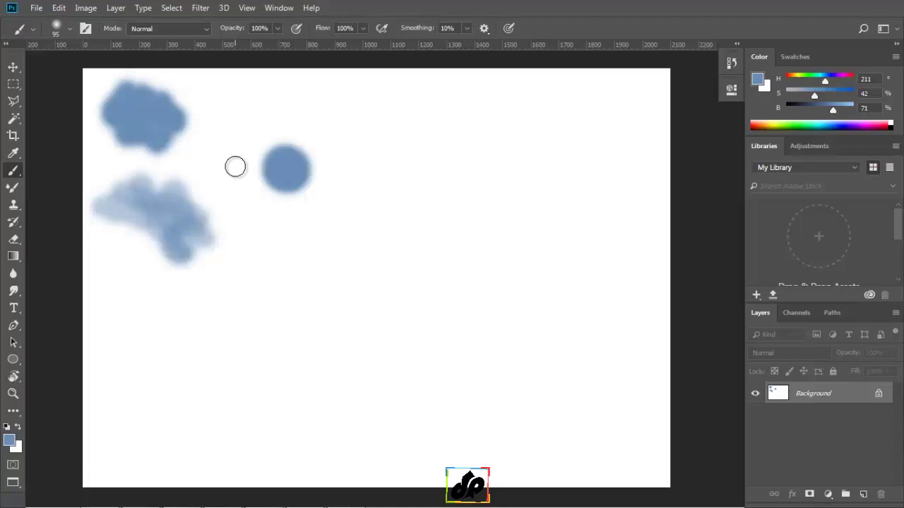
# Set brush flow to 10%, paint a faint dab right of the dot, then reset flow to 100%.
pyautogui.click(363, 28)
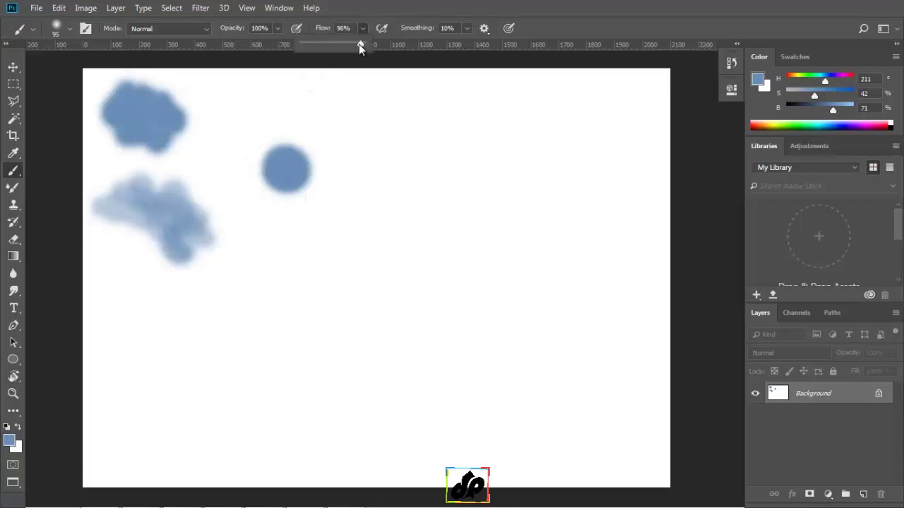
pyautogui.moveTo(325, 46); pyautogui.dragTo(309, 45)
pyautogui.press('Return')
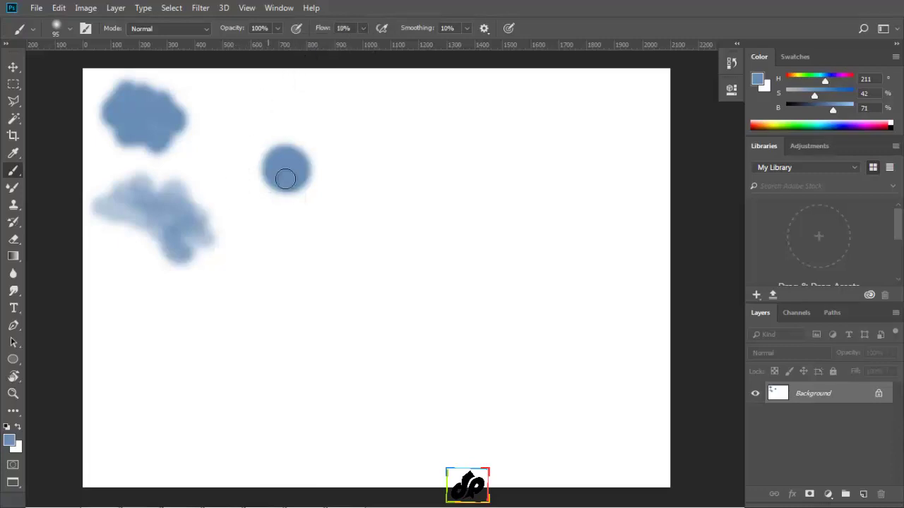
pyautogui.hotkey('shift', '1')
pyautogui.moveTo(377, 162)
pyautogui.mouseDown()
pyautogui.moveTo(405, 172)
pyautogui.moveTo(406, 154)
pyautogui.moveTo(393, 148)
pyautogui.moveTo(384, 178)
pyautogui.moveTo(401, 187)
pyautogui.moveTo(414, 173)
pyautogui.moveTo(409, 153)
pyautogui.moveTo(395, 152)
pyautogui.moveTo(378, 161)
pyautogui.moveTo(383, 178)
pyautogui.moveTo(411, 178)
pyautogui.moveTo(414, 160)
pyautogui.moveTo(402, 154)
pyautogui.moveTo(393, 166)
pyautogui.moveTo(407, 170)
pyautogui.moveTo(402, 157)
pyautogui.moveTo(388, 168)
pyautogui.moveTo(405, 184)
pyautogui.moveTo(412, 167)
pyautogui.moveTo(403, 158)
pyautogui.moveTo(387, 162)
pyautogui.moveTo(390, 180)
pyautogui.moveTo(403, 171)
pyautogui.moveTo(383, 170)
pyautogui.moveTo(395, 183)
pyautogui.moveTo(413, 169)
pyautogui.moveTo(406, 158)
pyautogui.moveTo(389, 168)
pyautogui.moveTo(403, 178)
pyautogui.moveTo(412, 170)
pyautogui.moveTo(402, 162)
pyautogui.moveTo(390, 172)
pyautogui.moveTo(404, 176)
pyautogui.moveTo(413, 164)
pyautogui.moveTo(400, 159)
pyautogui.moveTo(393, 174)
pyautogui.moveTo(411, 180)
pyautogui.moveTo(409, 164)
pyautogui.moveTo(388, 173)
pyautogui.moveTo(408, 188)
pyautogui.moveTo(420, 164)
pyautogui.moveTo(382, 157)
pyautogui.moveTo(399, 172)
pyautogui.mouseUp()
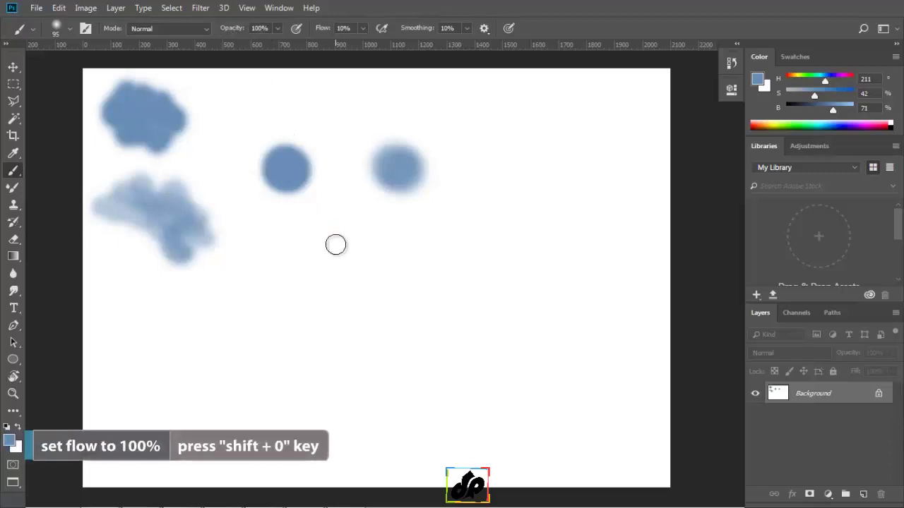
pyautogui.hotkey('shift', '0')
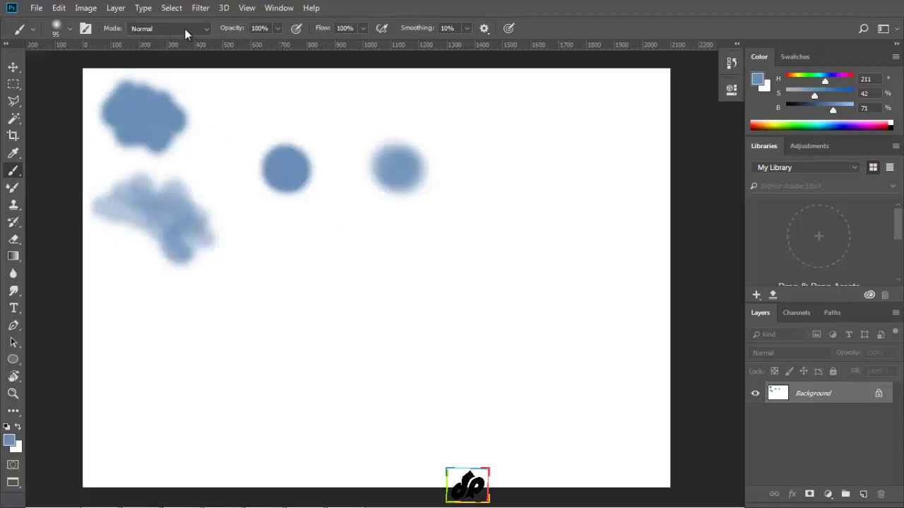
# Switch brush mode to Multiply and paint five crossing strokes forming a star below the dots.
pyautogui.click(206, 29)
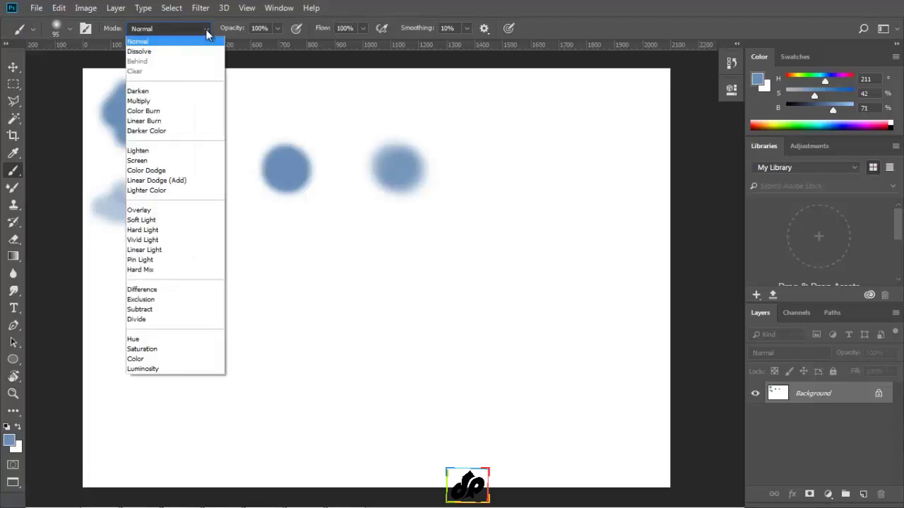
pyautogui.click(155, 103)
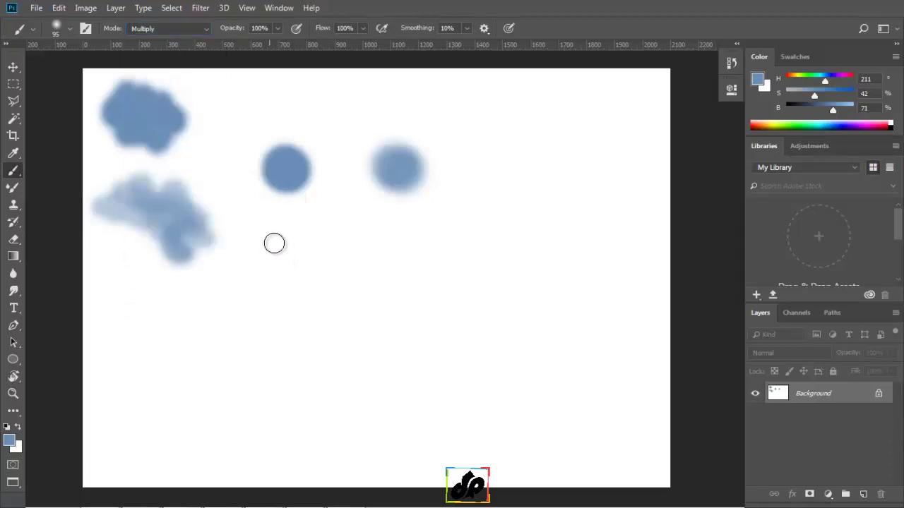
pyautogui.moveTo(280, 247)
pyautogui.mouseDown()
pyautogui.moveTo(304, 246)
pyautogui.moveTo(306, 264)
pyautogui.moveTo(331, 258)
pyautogui.moveTo(327, 272)
pyautogui.moveTo(359, 294)
pyautogui.mouseUp()
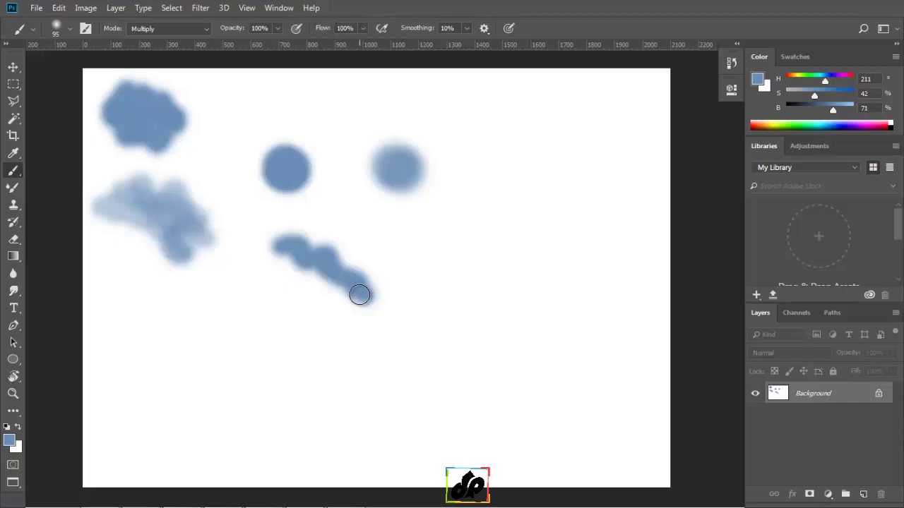
pyautogui.moveTo(346, 216)
pyautogui.mouseDown()
pyautogui.moveTo(325, 257)
pyautogui.moveTo(332, 280)
pyautogui.moveTo(322, 321)
pyautogui.mouseUp()
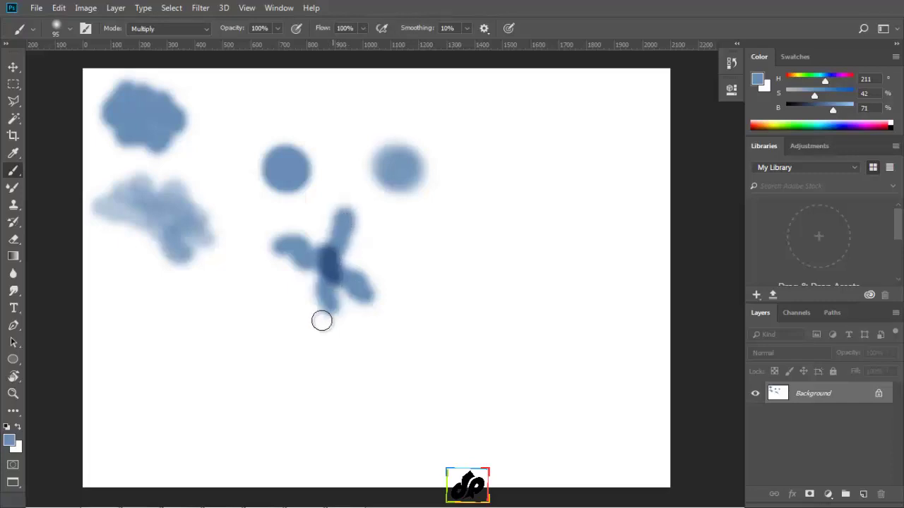
pyautogui.moveTo(402, 247); pyautogui.dragTo(269, 290)
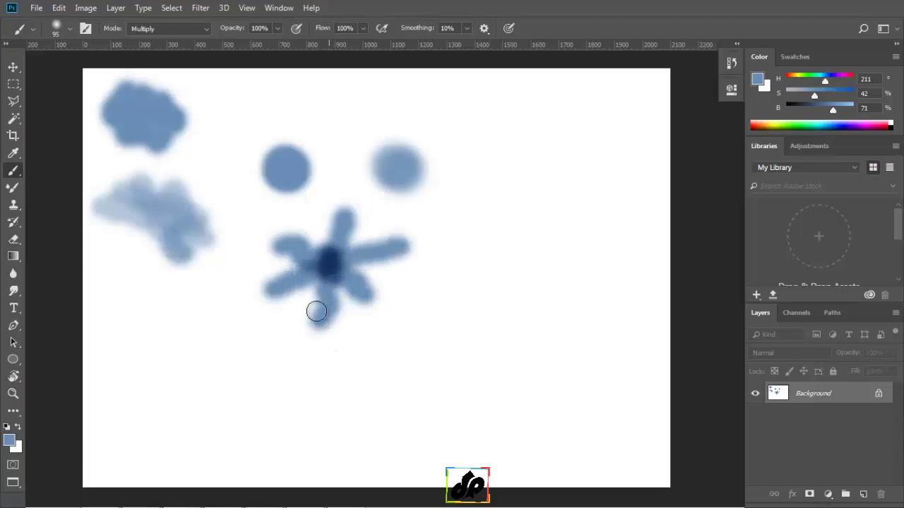
pyautogui.moveTo(276, 245); pyautogui.dragTo(367, 297)
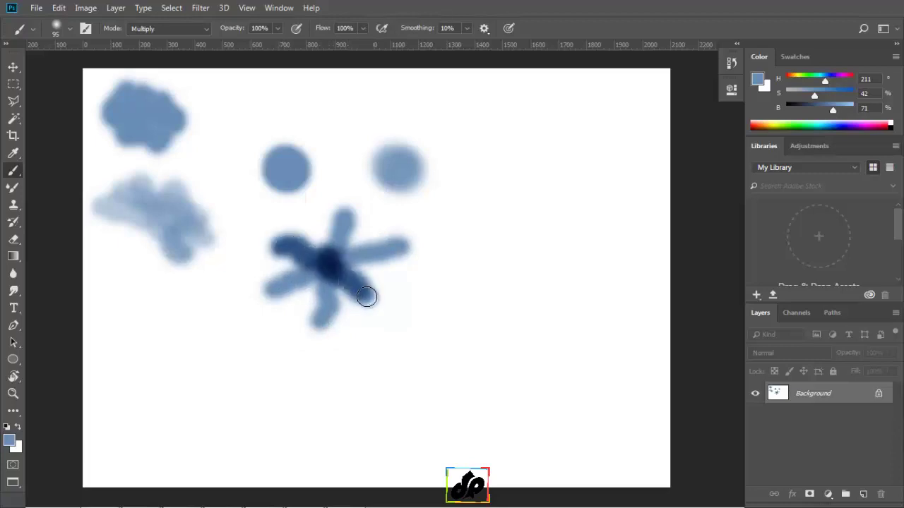
pyautogui.moveTo(384, 221)
pyautogui.mouseDown()
pyautogui.moveTo(325, 270)
pyautogui.moveTo(293, 328)
pyautogui.mouseUp()
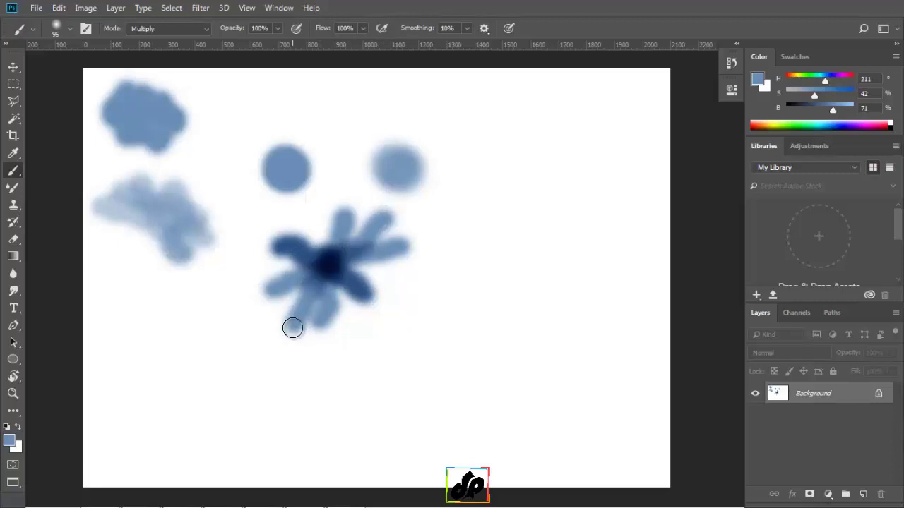
# Switch brush mode to Screen and paint over the star's dark centre to lighten it.
pyautogui.click(205, 29)
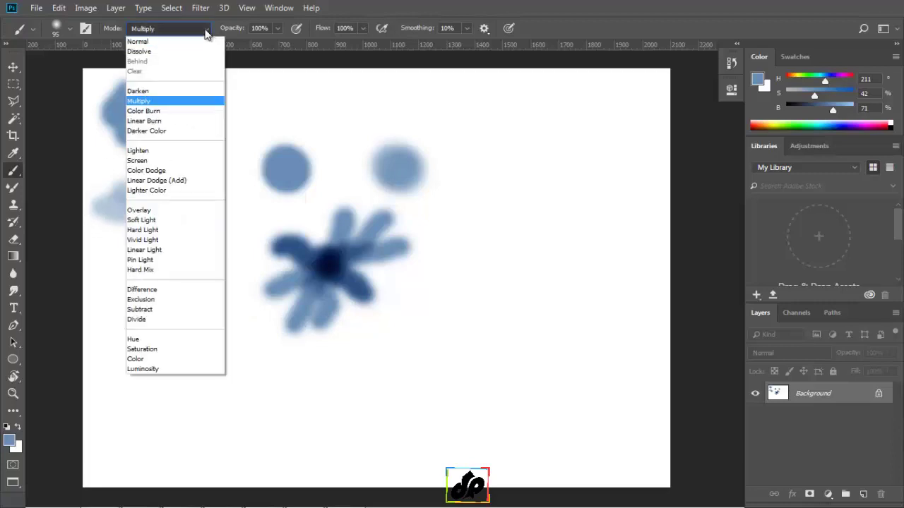
pyautogui.click(160, 161)
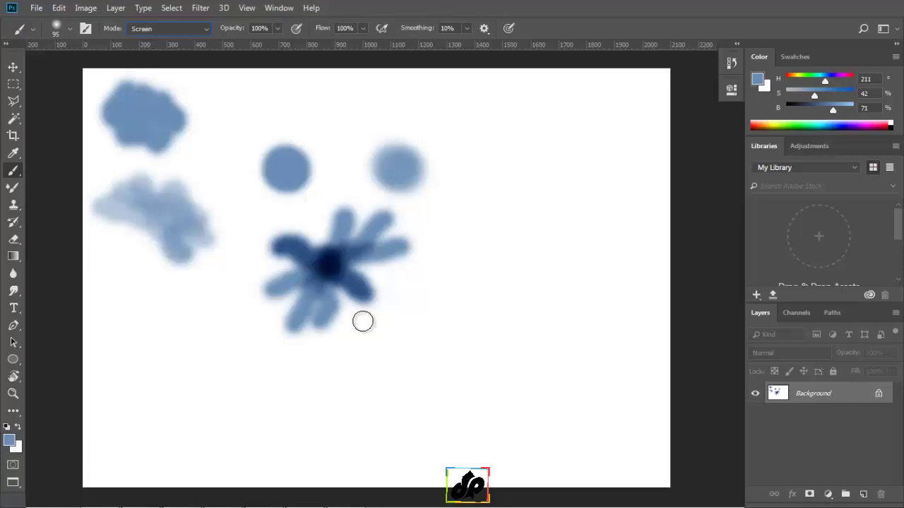
pyautogui.moveTo(338, 274)
pyautogui.mouseDown()
pyautogui.moveTo(329, 265)
pyautogui.moveTo(334, 253)
pyautogui.moveTo(320, 258)
pyautogui.moveTo(331, 267)
pyautogui.moveTo(328, 254)
pyautogui.moveTo(315, 262)
pyautogui.moveTo(336, 272)
pyautogui.moveTo(335, 251)
pyautogui.moveTo(319, 252)
pyautogui.moveTo(323, 270)
pyautogui.moveTo(336, 257)
pyautogui.moveTo(319, 251)
pyautogui.moveTo(314, 262)
pyautogui.moveTo(338, 272)
pyautogui.moveTo(366, 309)
pyautogui.moveTo(355, 310)
pyautogui.moveTo(323, 272)
pyautogui.moveTo(298, 316)
pyautogui.moveTo(320, 267)
pyautogui.moveTo(274, 245)
pyautogui.moveTo(318, 272)
pyautogui.mouseUp()
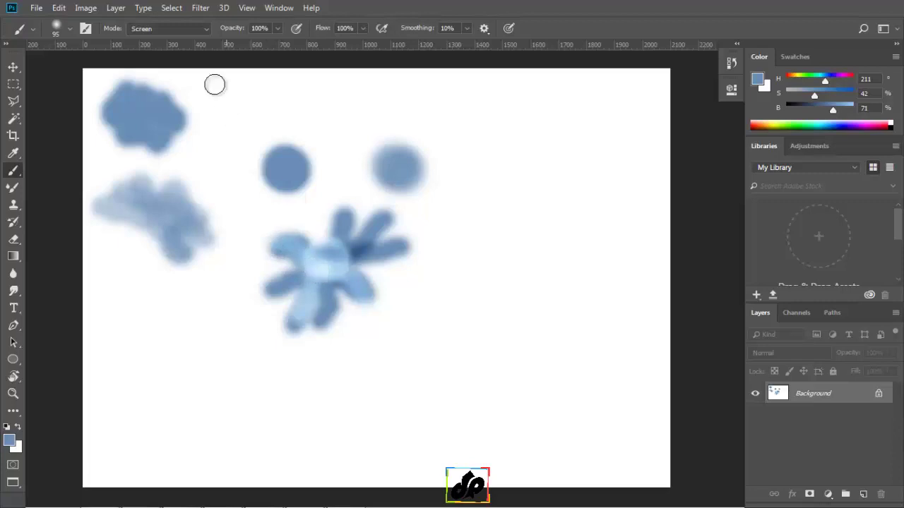
# Return brush mode to Normal and pick the Hard Round brush preset.
pyautogui.click(204, 29)
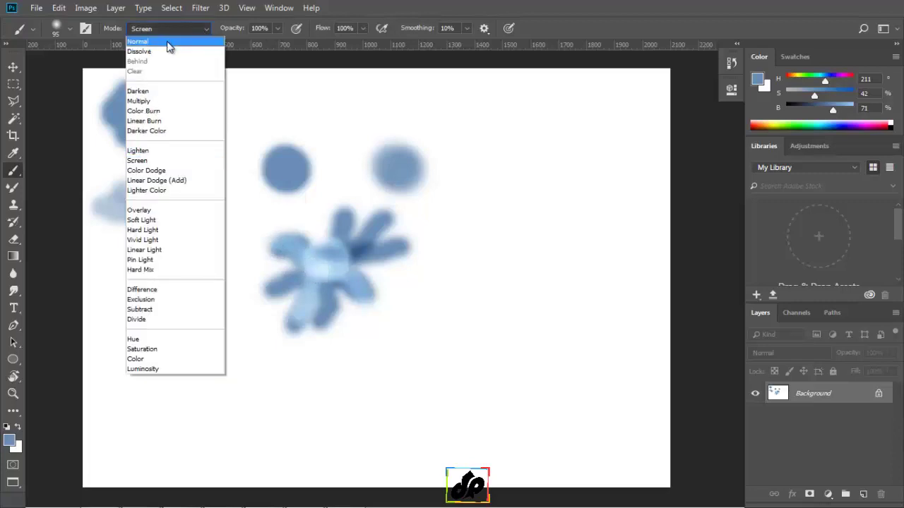
pyautogui.click(167, 42)
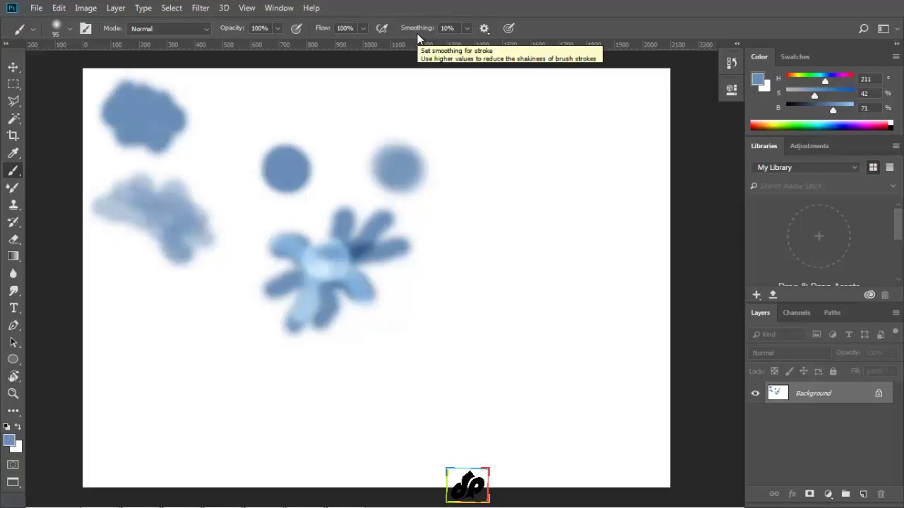
pyautogui.rightClick(456, 118)
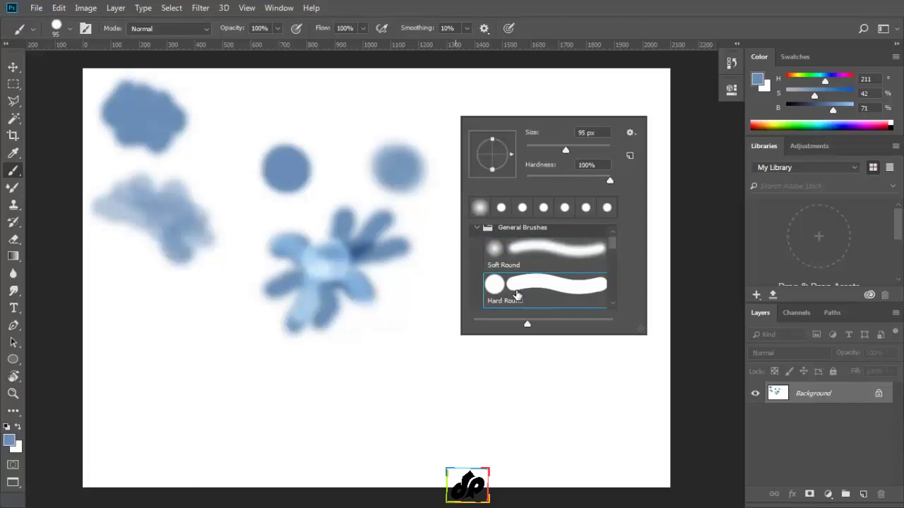
pyautogui.doubleClick(516, 295)
# Shrink the brush to 30 px, set Smoothing to 0%, and draw a cursive f at lower left.
pyautogui.press('[')
pyautogui.press('[')
pyautogui.press('[')
pyautogui.press('[')
pyautogui.press('[')
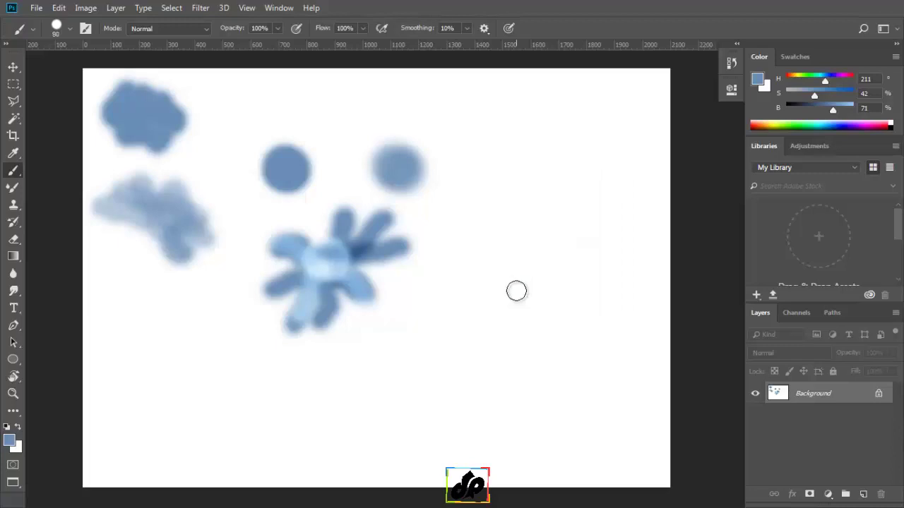
pyautogui.press('[')
pyautogui.press('[')
pyautogui.press('[')
pyautogui.click(467, 28)
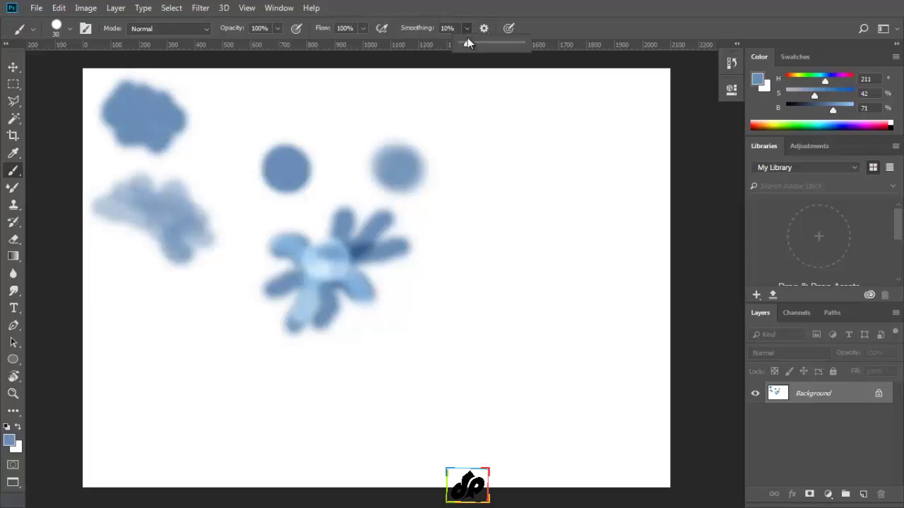
pyautogui.click(417, 91)
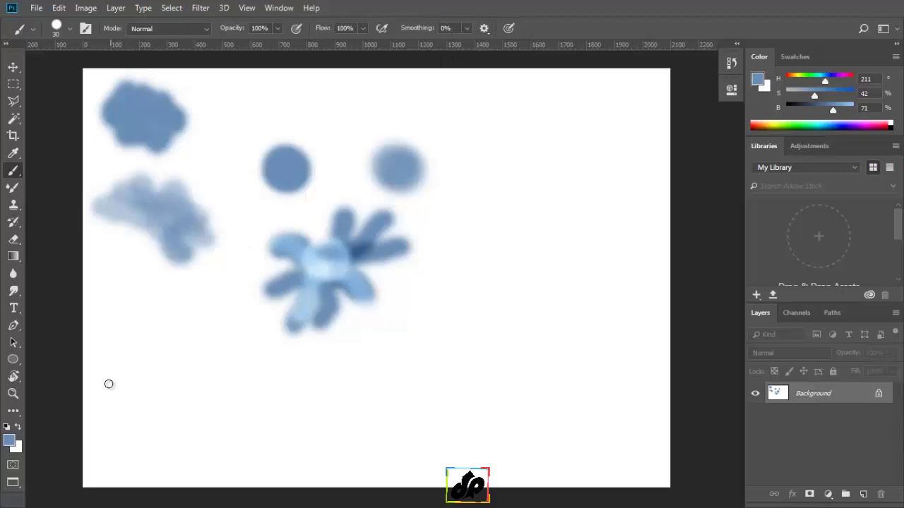
pyautogui.moveTo(100, 381)
pyautogui.mouseDown()
pyautogui.moveTo(137, 351)
pyautogui.moveTo(135, 319)
pyautogui.moveTo(125, 317)
pyautogui.moveTo(118, 340)
pyautogui.moveTo(128, 439)
pyautogui.moveTo(105, 461)
pyautogui.moveTo(94, 420)
pyautogui.moveTo(157, 374)
pyautogui.mouseUp()
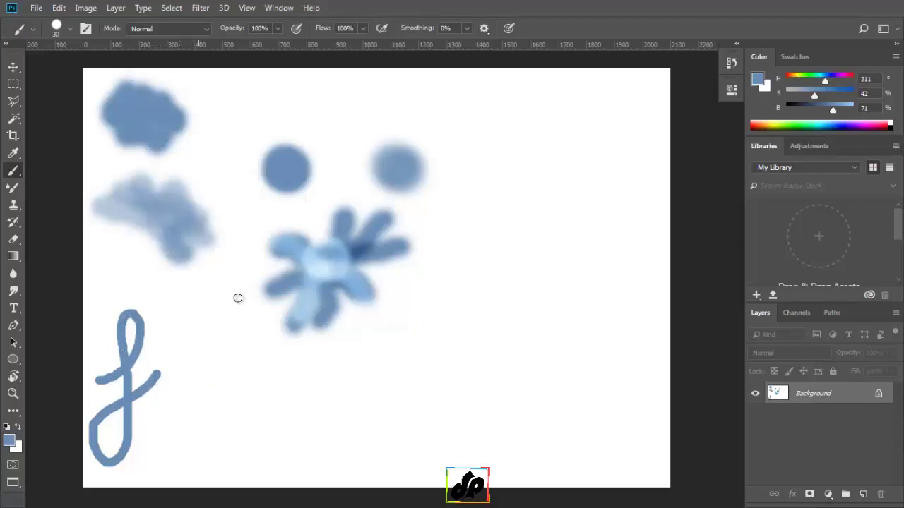
# Raise Smoothing to 100% and draw a second, smoother cursive f beside the first.
pyautogui.click(466, 29)
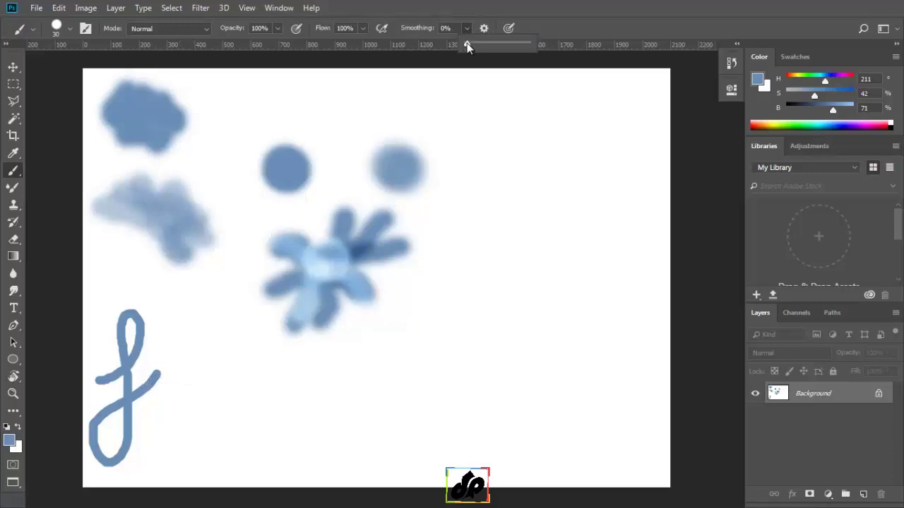
pyautogui.moveTo(466, 45); pyautogui.dragTo(540, 46)
pyautogui.click(385, 225)
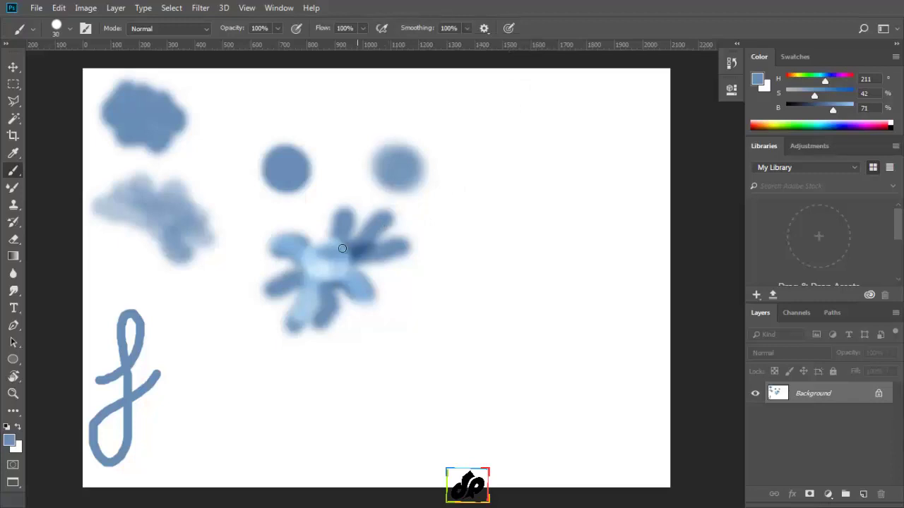
pyautogui.moveTo(183, 376)
pyautogui.mouseDown()
pyautogui.moveTo(225, 341)
pyautogui.moveTo(234, 317)
pyautogui.moveTo(224, 282)
pyautogui.moveTo(202, 285)
pyautogui.moveTo(213, 417)
pyautogui.moveTo(201, 454)
pyautogui.moveTo(180, 464)
pyautogui.moveTo(158, 455)
pyautogui.moveTo(150, 437)
pyautogui.moveTo(159, 418)
pyautogui.moveTo(236, 377)
pyautogui.moveTo(255, 332)
pyautogui.mouseUp()
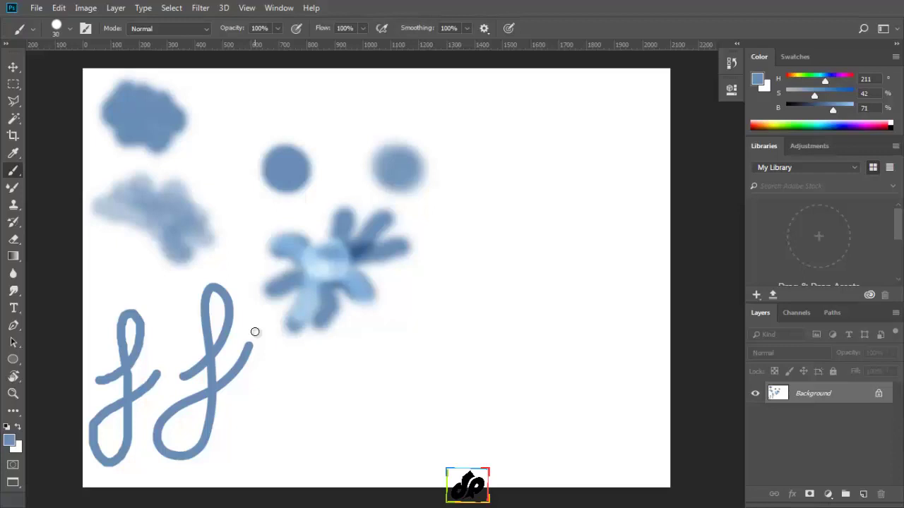
# Paint a long wavy line from the top centre down the canvas, hooking up near the bottom.
pyautogui.click(484, 29)
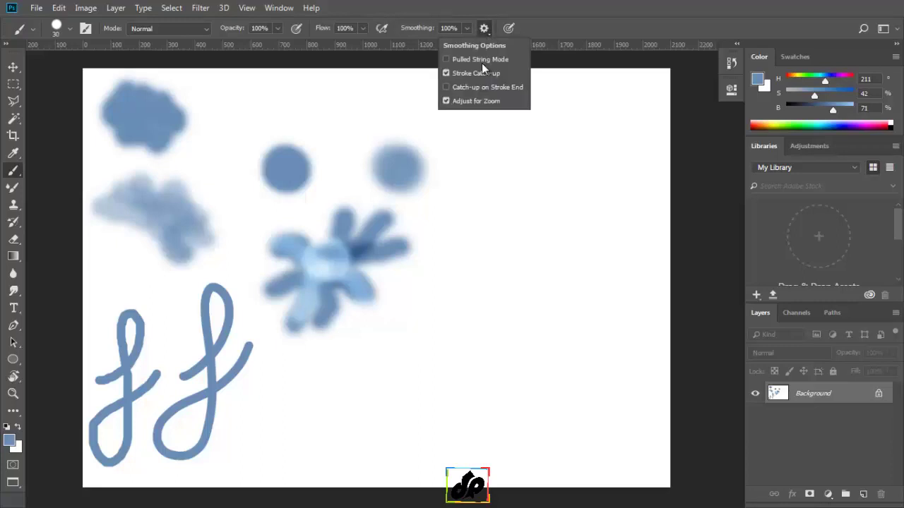
pyautogui.click(560, 26)
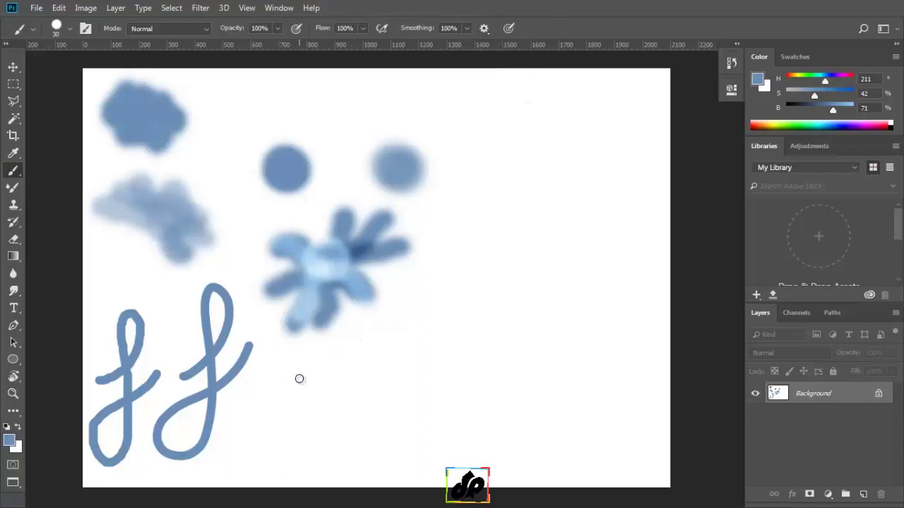
pyautogui.moveTo(447, 94)
pyautogui.mouseDown()
pyautogui.moveTo(514, 185)
pyautogui.moveTo(428, 240)
pyautogui.moveTo(458, 262)
pyautogui.mouseUp()
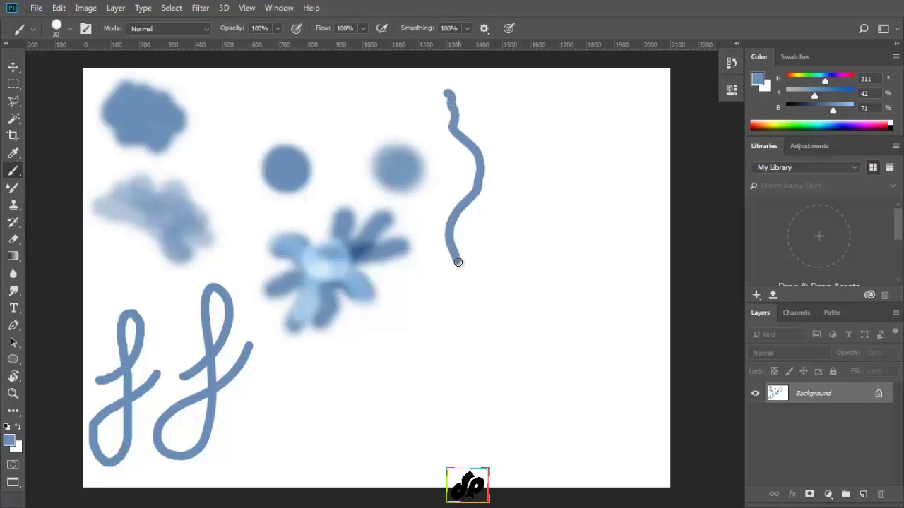
pyautogui.moveTo(458, 262)
pyautogui.mouseDown()
pyautogui.moveTo(386, 355)
pyautogui.moveTo(332, 393)
pyautogui.moveTo(351, 400)
pyautogui.moveTo(336, 423)
pyautogui.moveTo(350, 443)
pyautogui.moveTo(390, 454)
pyautogui.moveTo(454, 455)
pyautogui.moveTo(458, 442)
pyautogui.moveTo(424, 414)
pyautogui.moveTo(440, 390)
pyautogui.mouseUp()
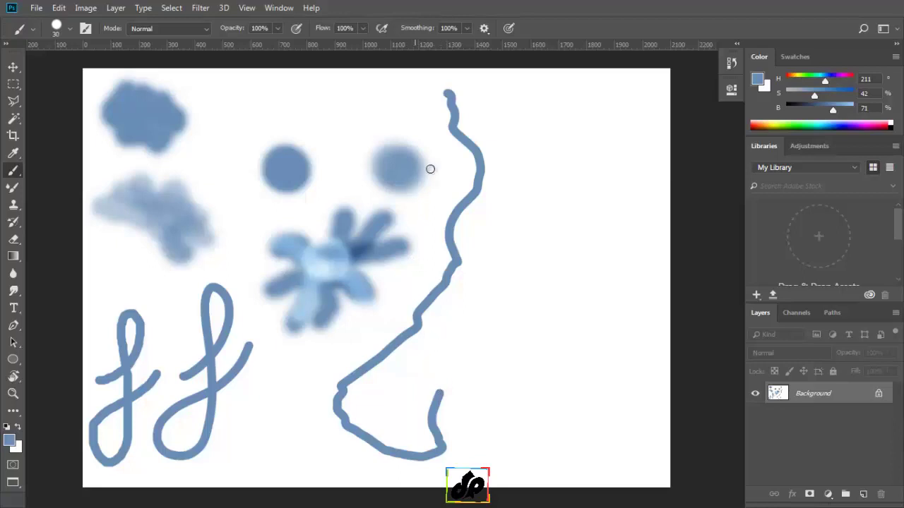
# Turn off Stroke Catch-up and paint three vertical blue strokes right of the wavy line, the last hooking right.
pyautogui.click(484, 29)
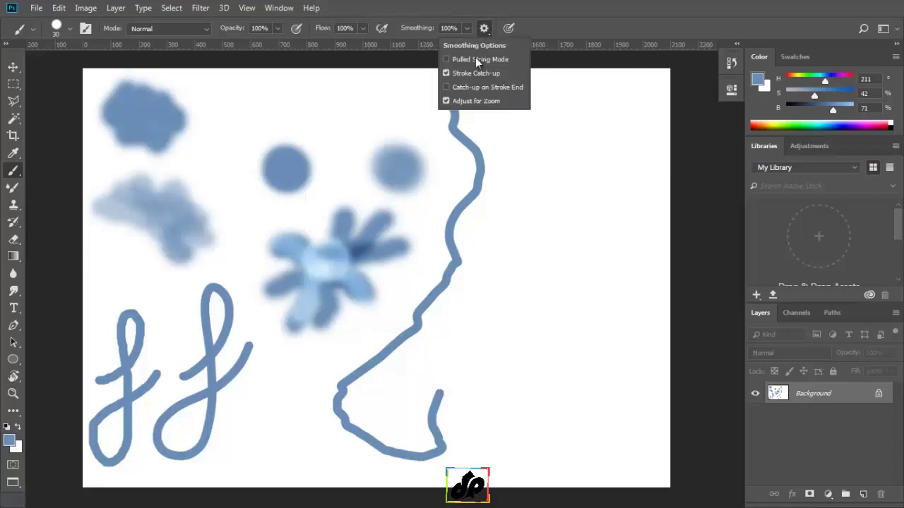
pyautogui.click(562, 27)
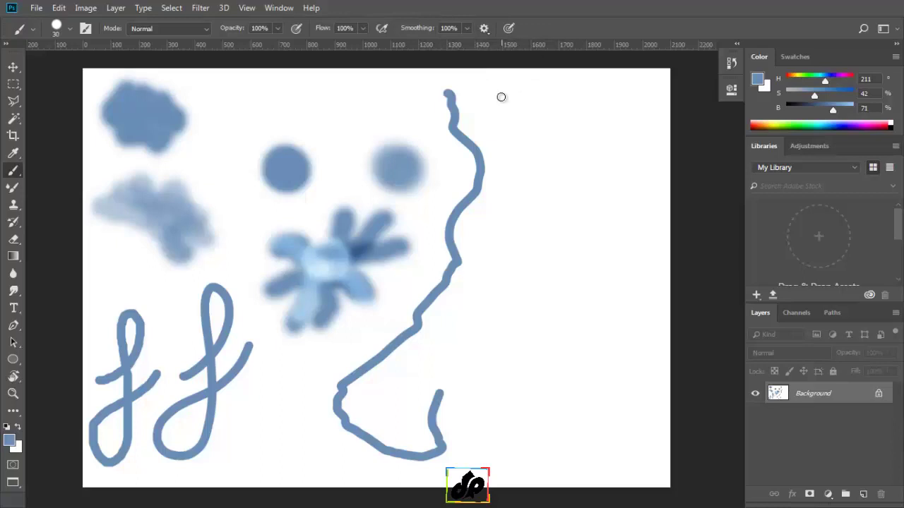
pyautogui.moveTo(501, 94)
pyautogui.mouseDown()
pyautogui.moveTo(525, 178)
pyautogui.moveTo(523, 258)
pyautogui.moveTo(508, 275)
pyautogui.mouseUp()
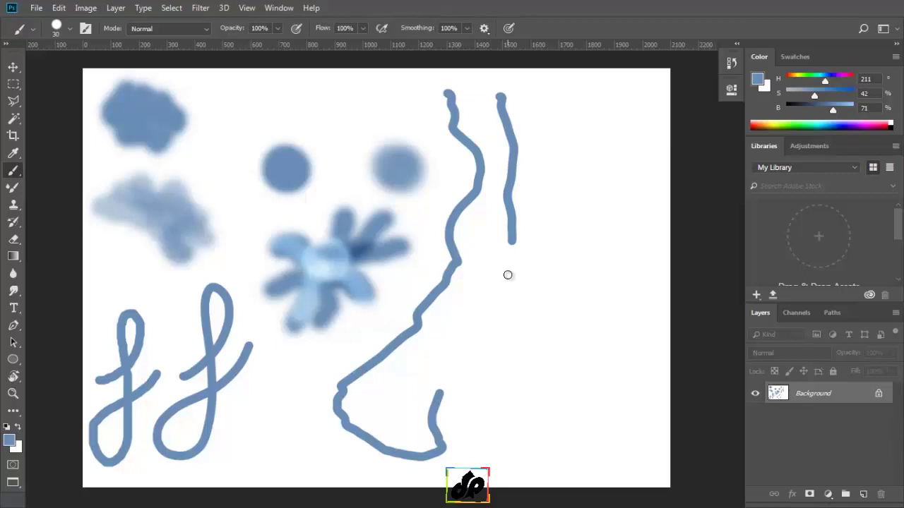
pyautogui.click(485, 30)
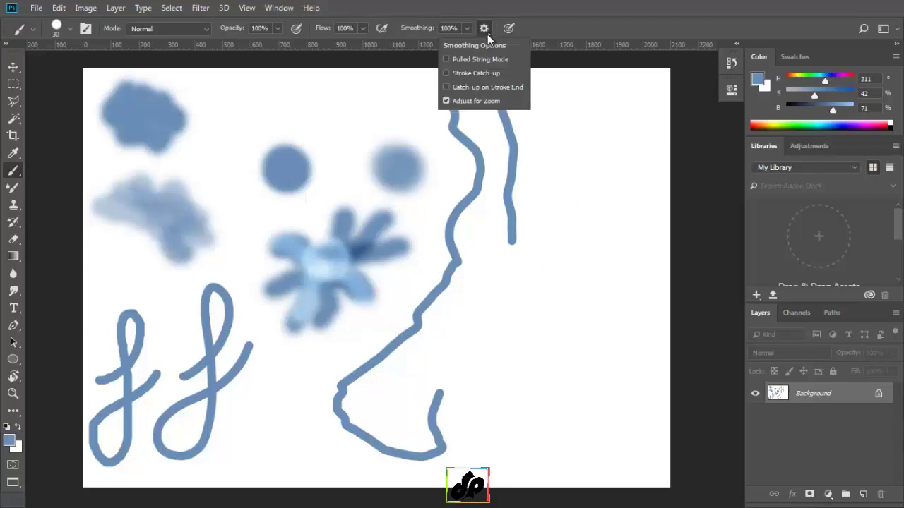
pyautogui.click(552, 30)
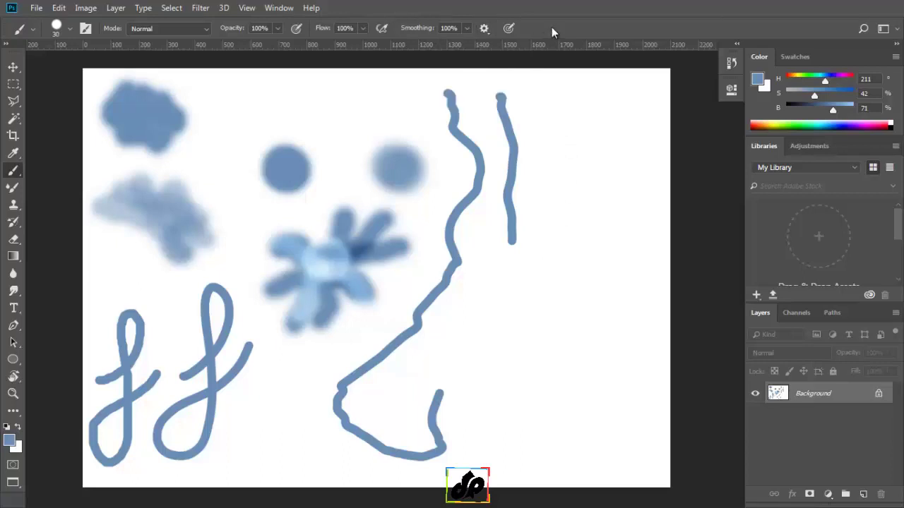
pyautogui.moveTo(541, 94)
pyautogui.mouseDown()
pyautogui.moveTo(558, 144)
pyautogui.moveTo(541, 209)
pyautogui.moveTo(545, 259)
pyautogui.mouseUp()
pyautogui.moveTo(600, 94)
pyautogui.mouseDown()
pyautogui.moveTo(606, 243)
pyautogui.moveTo(624, 251)
pyautogui.moveTo(643, 229)
pyautogui.mouseUp()
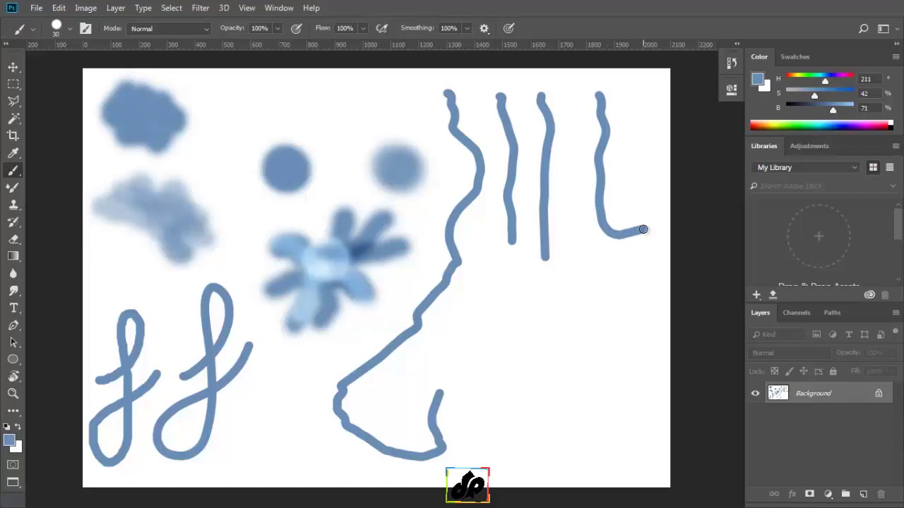
# Enable Pulled String Mode and paint an angular open-box stroke with a diagonal in the lower right.
pyautogui.click(488, 34)
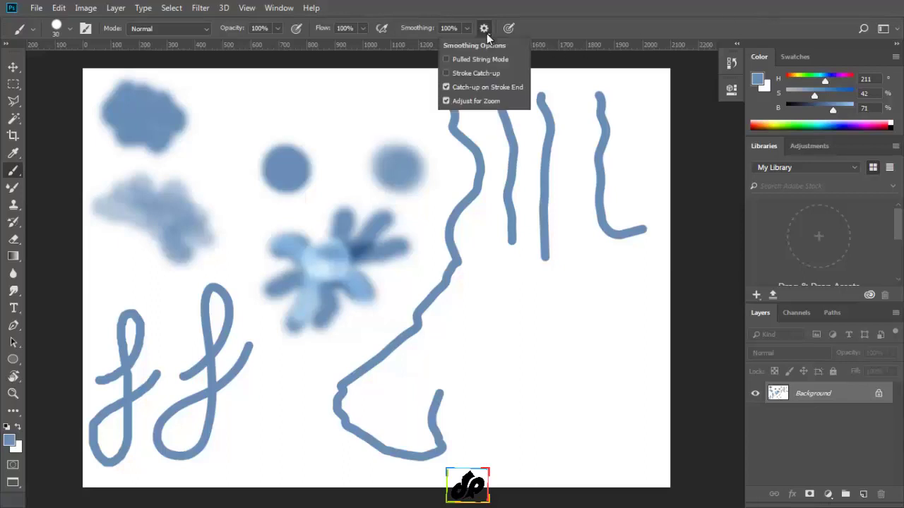
pyautogui.click(447, 59)
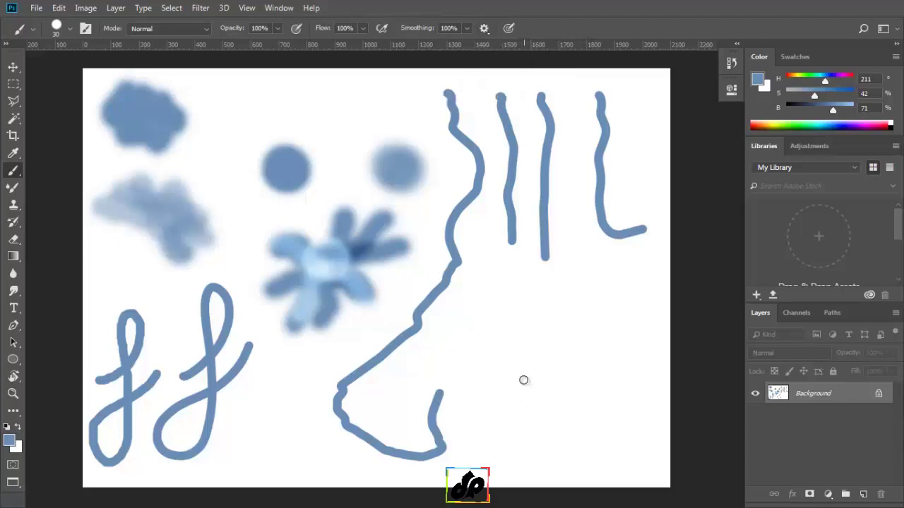
pyautogui.moveTo(522, 379); pyautogui.dragTo(523, 380)
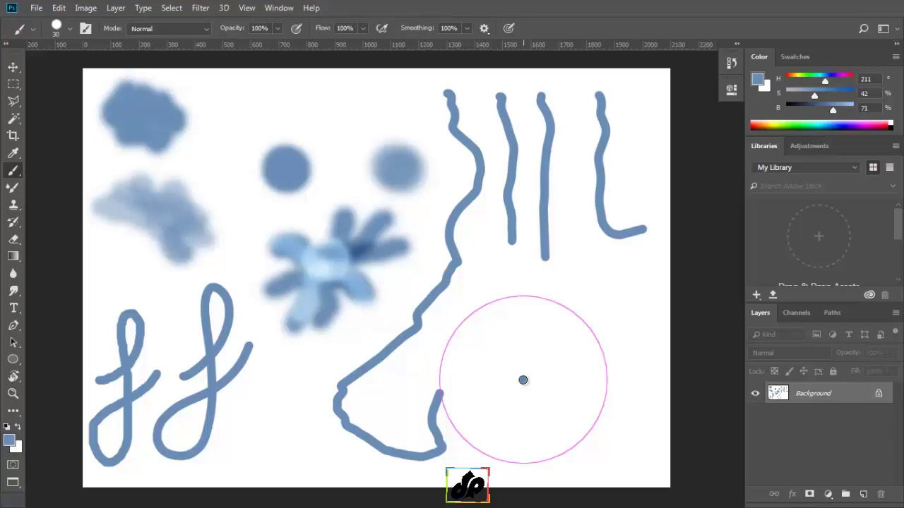
pyautogui.moveTo(523, 380); pyautogui.dragTo(418, 261)
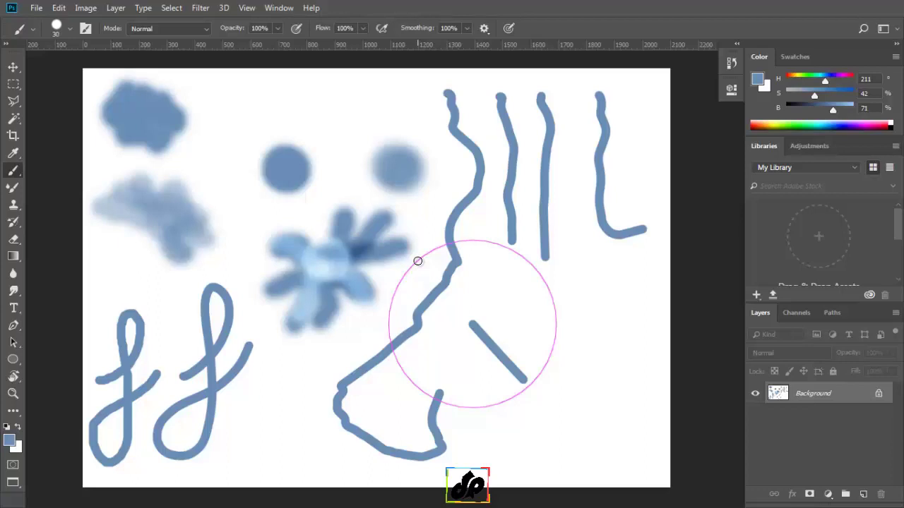
pyautogui.moveTo(418, 261)
pyautogui.mouseDown()
pyautogui.moveTo(502, 485)
pyautogui.moveTo(538, 441)
pyautogui.moveTo(576, 419)
pyautogui.moveTo(647, 430)
pyautogui.mouseUp()
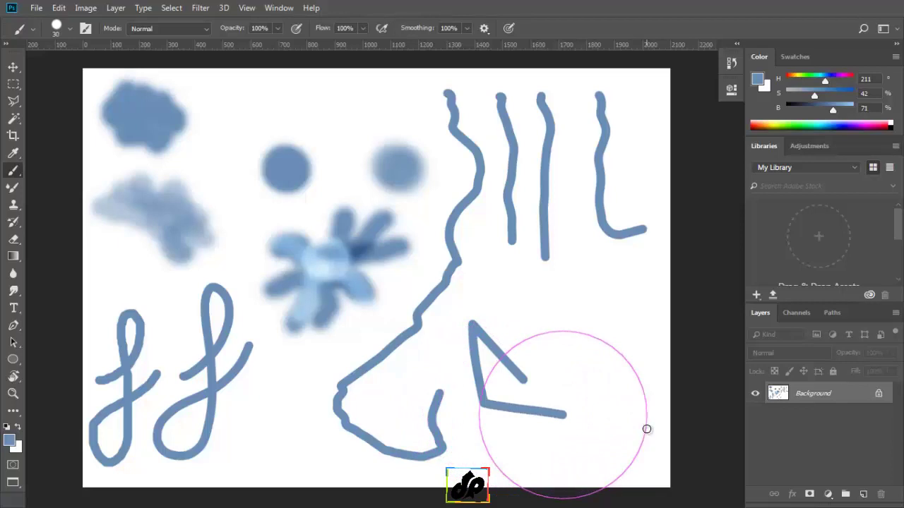
pyautogui.moveTo(647, 430); pyautogui.dragTo(578, 260)
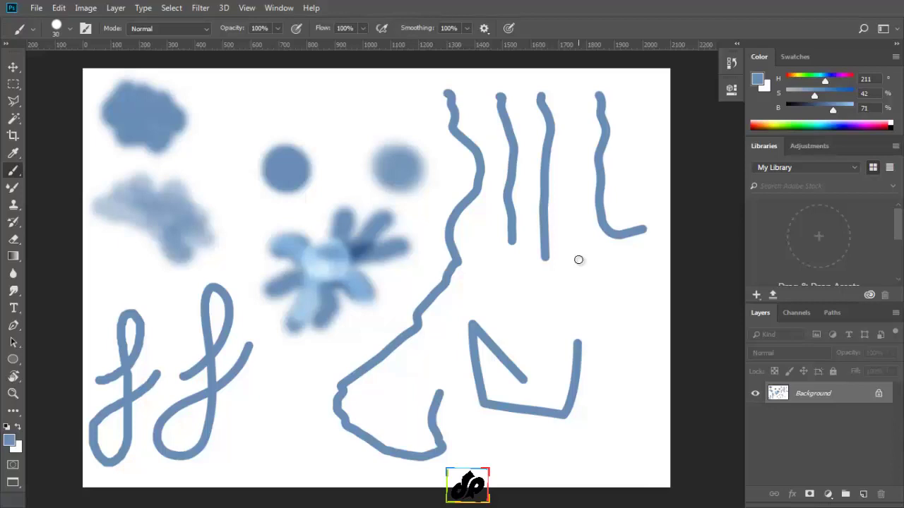
# Uncheck Pulled String Mode in the Smoothing Options menu so Stroke Catch-up returns.
pyautogui.click(485, 29)
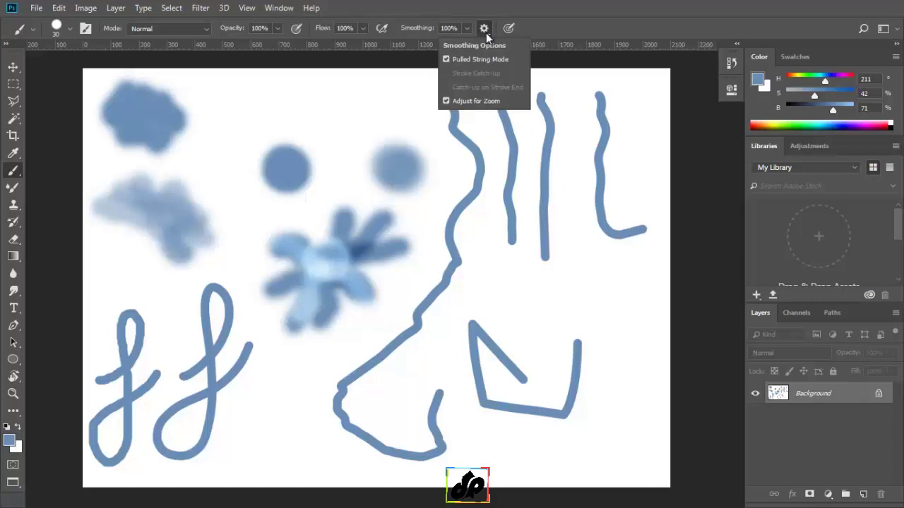
pyautogui.click(446, 60)
pyautogui.click(445, 73)
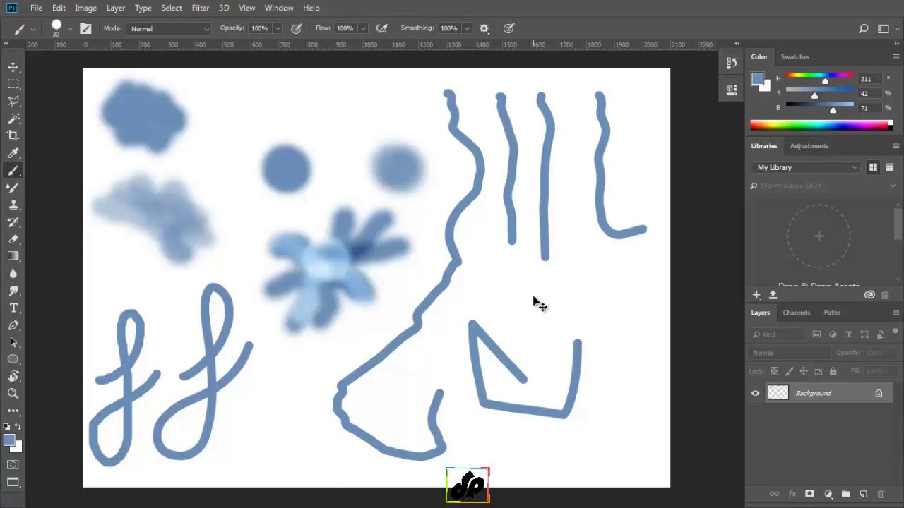
# Clear the canvas to plain white with Ctrl+Delete.
pyautogui.hotkey('ctrl', 'Delete')
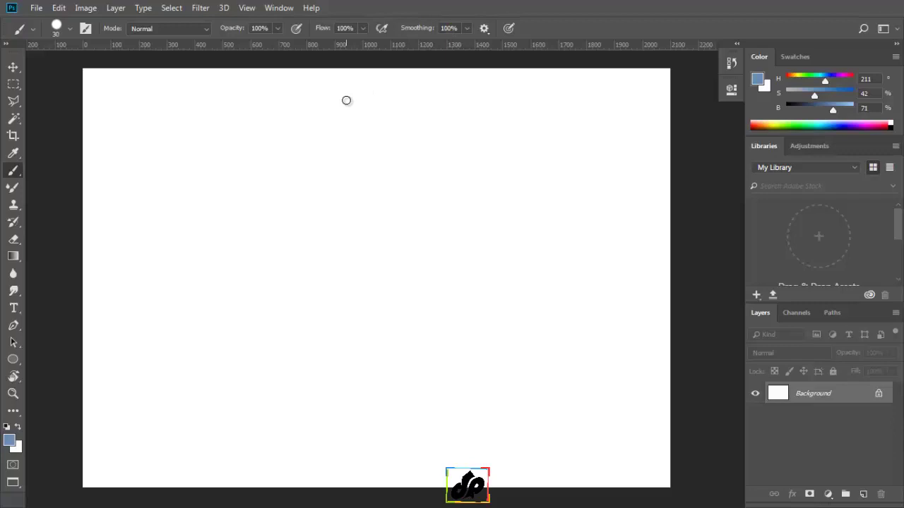
# Set smoothing to 10%, paint a solid zigzag, then a 50%-opacity zigzag below it.
pyautogui.press('alt')
pyautogui.hotkey('alt', '1')
pyautogui.moveTo(95, 121)
pyautogui.mouseDown()
pyautogui.moveTo(115, 138)
pyautogui.moveTo(150, 119)
pyautogui.moveTo(185, 138)
pyautogui.moveTo(253, 118)
pyautogui.mouseUp()
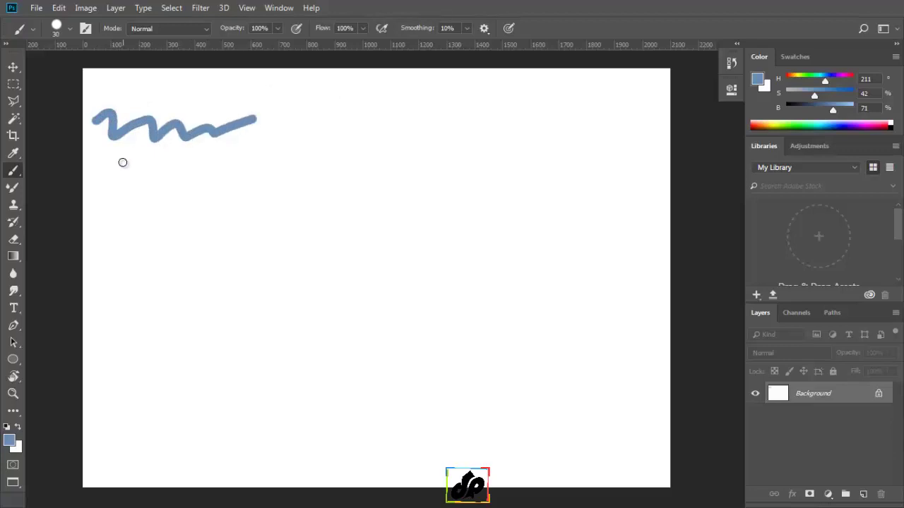
pyautogui.press('5')
pyautogui.moveTo(94, 169)
pyautogui.mouseDown()
pyautogui.moveTo(104, 162)
pyautogui.moveTo(137, 195)
pyautogui.moveTo(192, 179)
pyautogui.moveTo(250, 182)
pyautogui.mouseUp()
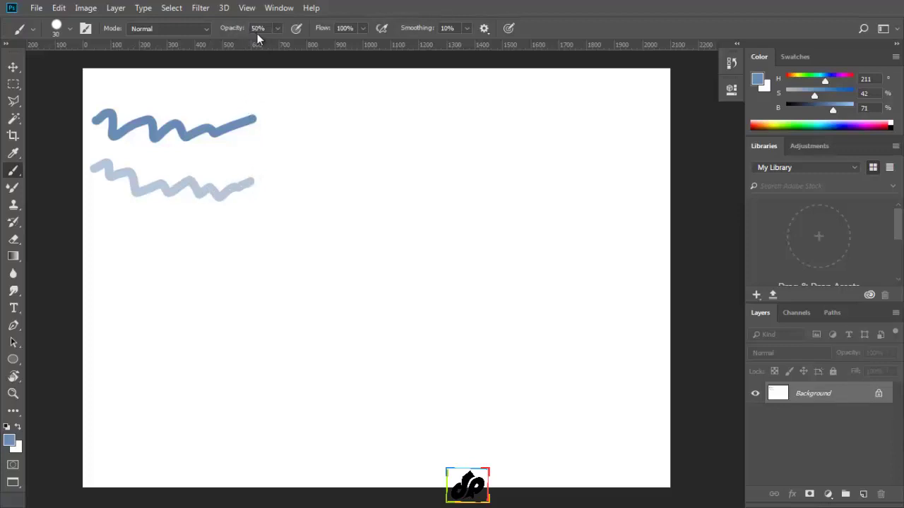
# Restore 100% opacity, enable pressure for opacity, and paint a pale-to-solid wavy stroke below.
pyautogui.press('0')
pyautogui.click(296, 31)
pyautogui.moveTo(98, 231)
pyautogui.mouseDown()
pyautogui.moveTo(132, 239)
pyautogui.moveTo(158, 249)
pyautogui.moveTo(169, 240)
pyautogui.moveTo(202, 253)
pyautogui.moveTo(219, 237)
pyautogui.moveTo(258, 253)
pyautogui.moveTo(275, 240)
pyautogui.moveTo(344, 235)
pyautogui.mouseUp()
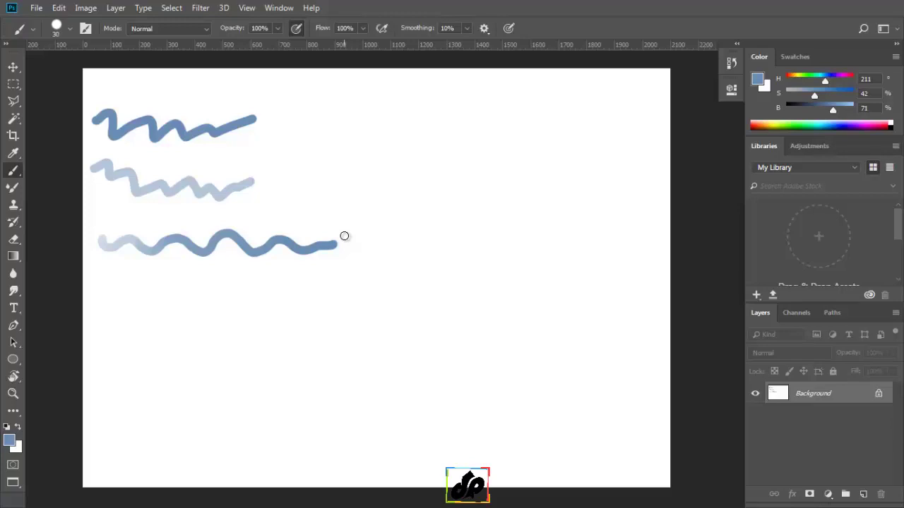
# Switch pen pressure from opacity to size, enlarge the brush, and paint a thick centre squiggle.
pyautogui.click(295, 27)
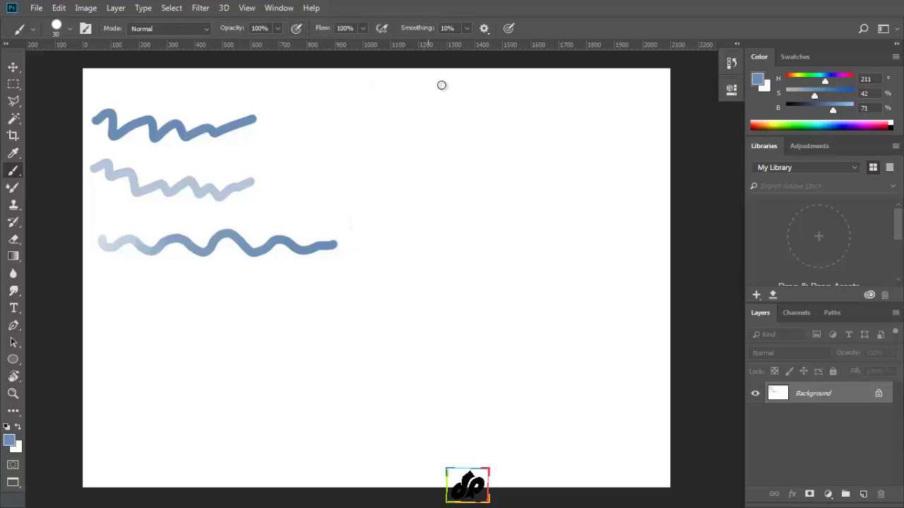
pyautogui.click(509, 29)
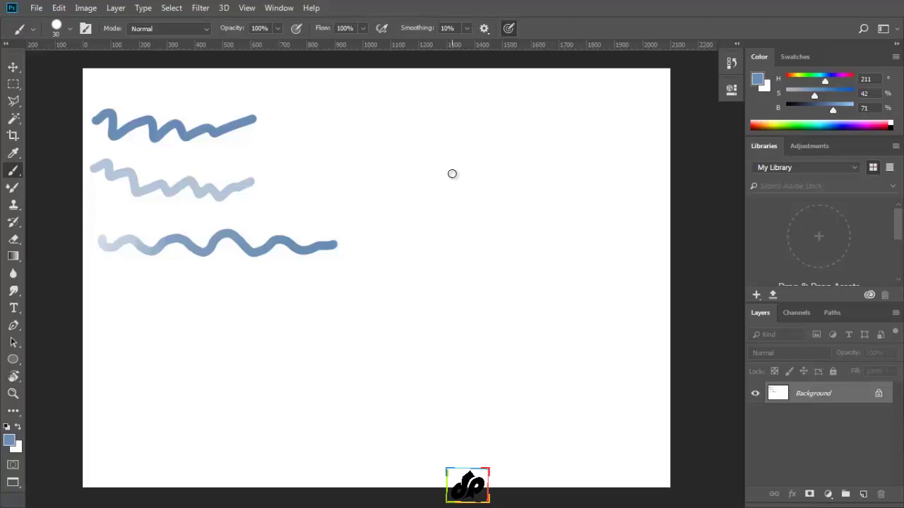
pyautogui.press(']')
pyautogui.press(']')
pyautogui.press(']')
pyautogui.press(']')
pyautogui.press(']')
pyautogui.press(']')
pyautogui.press(']')
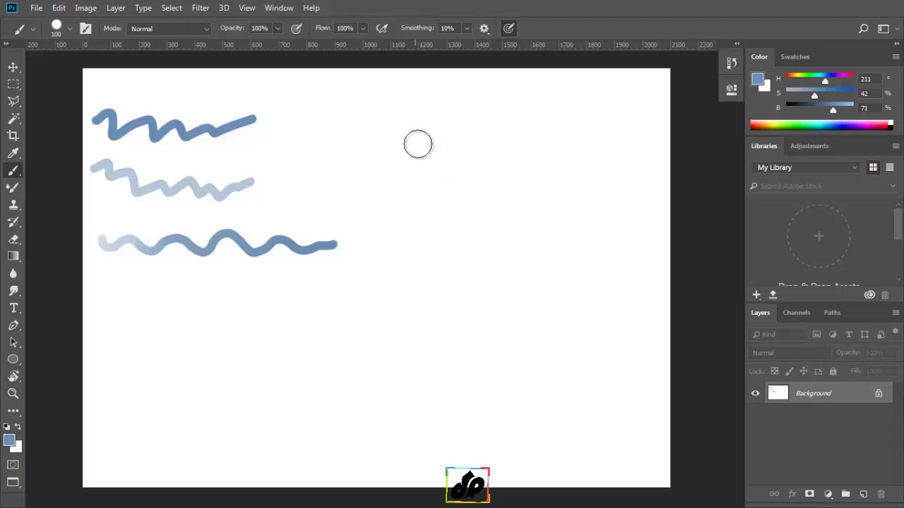
pyautogui.moveTo(395, 124)
pyautogui.mouseDown()
pyautogui.moveTo(406, 182)
pyautogui.moveTo(421, 214)
pyautogui.moveTo(395, 258)
pyautogui.moveTo(416, 276)
pyautogui.moveTo(408, 305)
pyautogui.moveTo(382, 323)
pyautogui.moveTo(436, 377)
pyautogui.moveTo(503, 324)
pyautogui.moveTo(535, 262)
pyautogui.moveTo(548, 223)
pyautogui.moveTo(542, 188)
pyautogui.mouseUp()
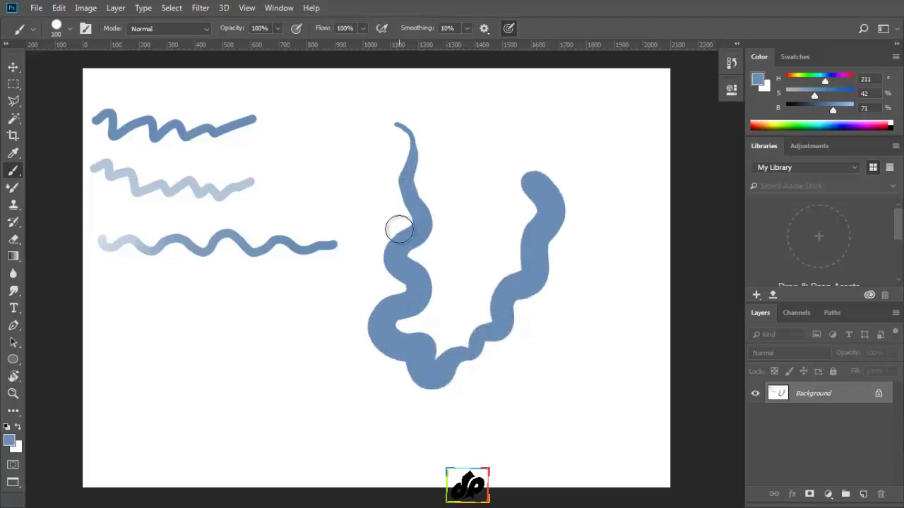
# Re-enable pressure opacity, paint a large wavy U-shape lower left, and reset colours to black/white.
pyautogui.click(295, 29)
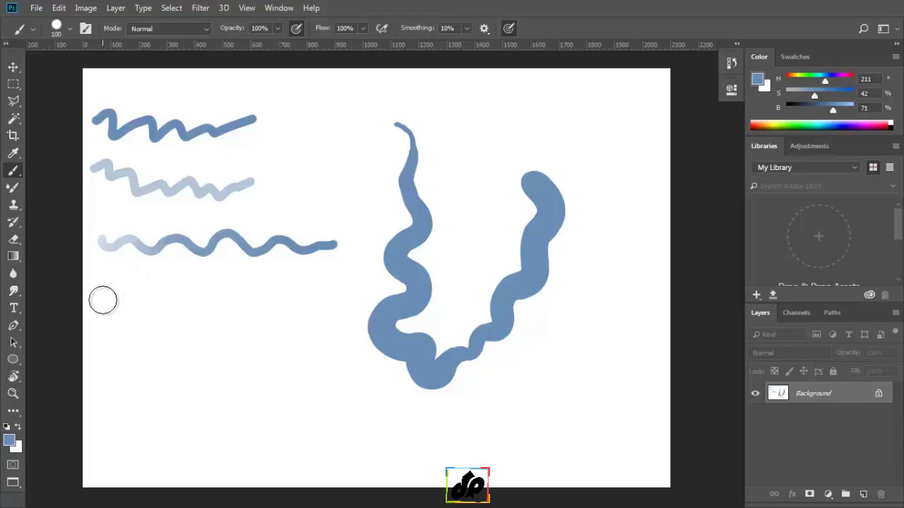
pyautogui.moveTo(101, 301)
pyautogui.mouseDown()
pyautogui.moveTo(107, 311)
pyautogui.moveTo(125, 302)
pyautogui.moveTo(170, 318)
pyautogui.moveTo(205, 308)
pyautogui.moveTo(268, 334)
pyautogui.moveTo(288, 360)
pyautogui.moveTo(278, 400)
pyautogui.moveTo(297, 456)
pyautogui.moveTo(250, 445)
pyautogui.mouseUp()
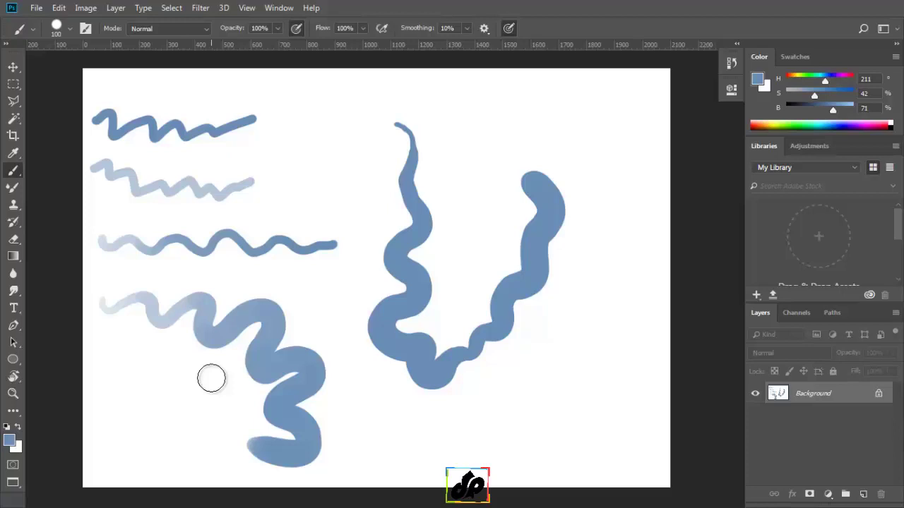
pyautogui.press('d')
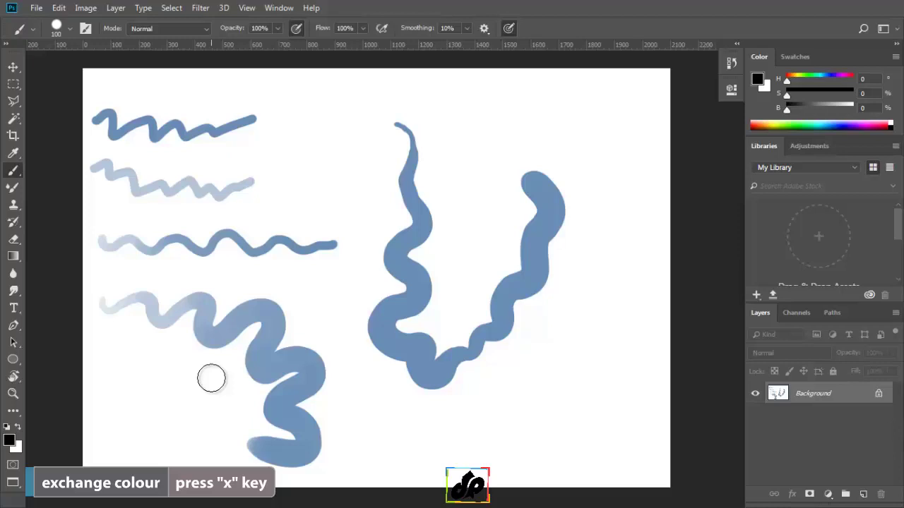
# Swap the colours so white is foreground and black is background.
pyautogui.press('x')
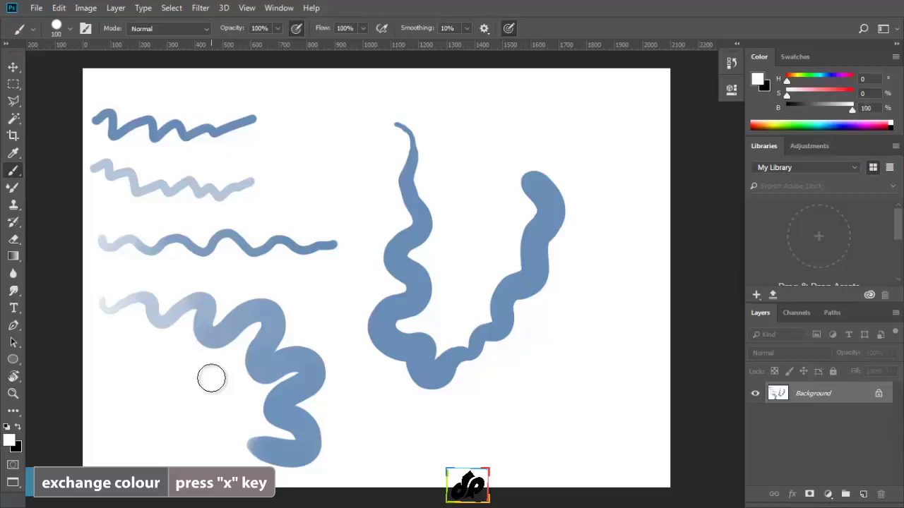